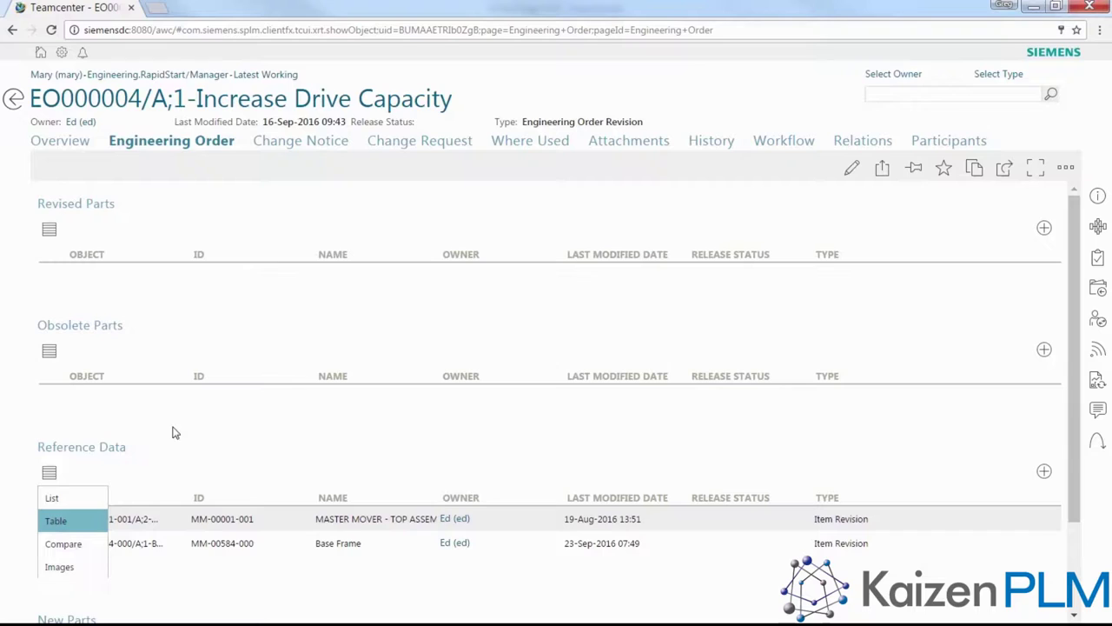
- Show Reference Data as Images and open the MM-00584-000 Base Frame tile
left_click(59, 566)
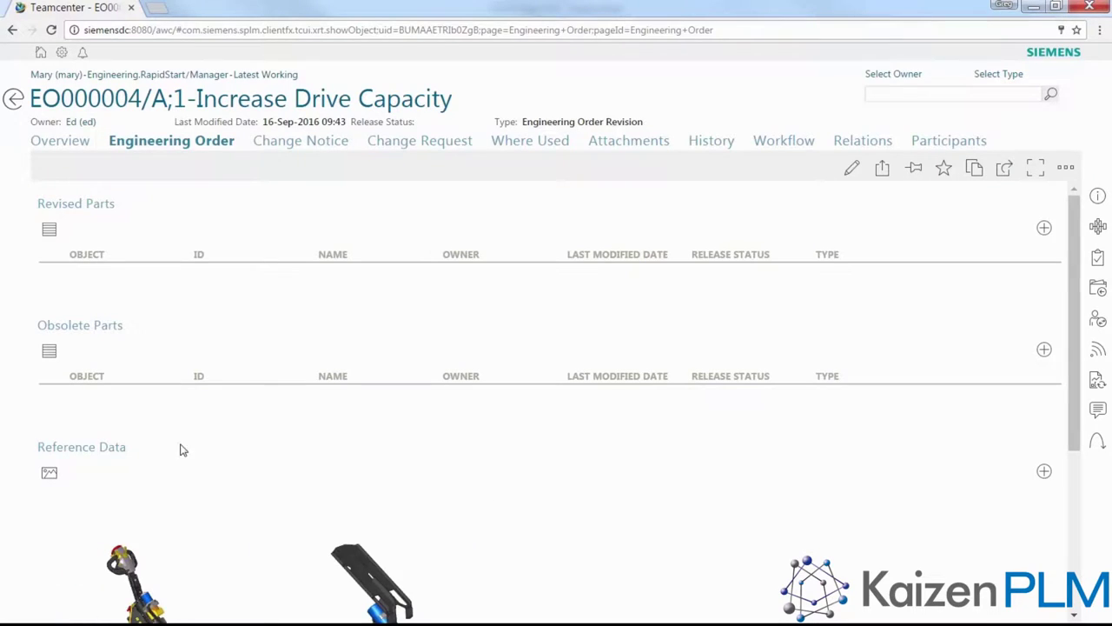
scroll(233, 410, "down", 1)
scroll(234, 410, "down", 3)
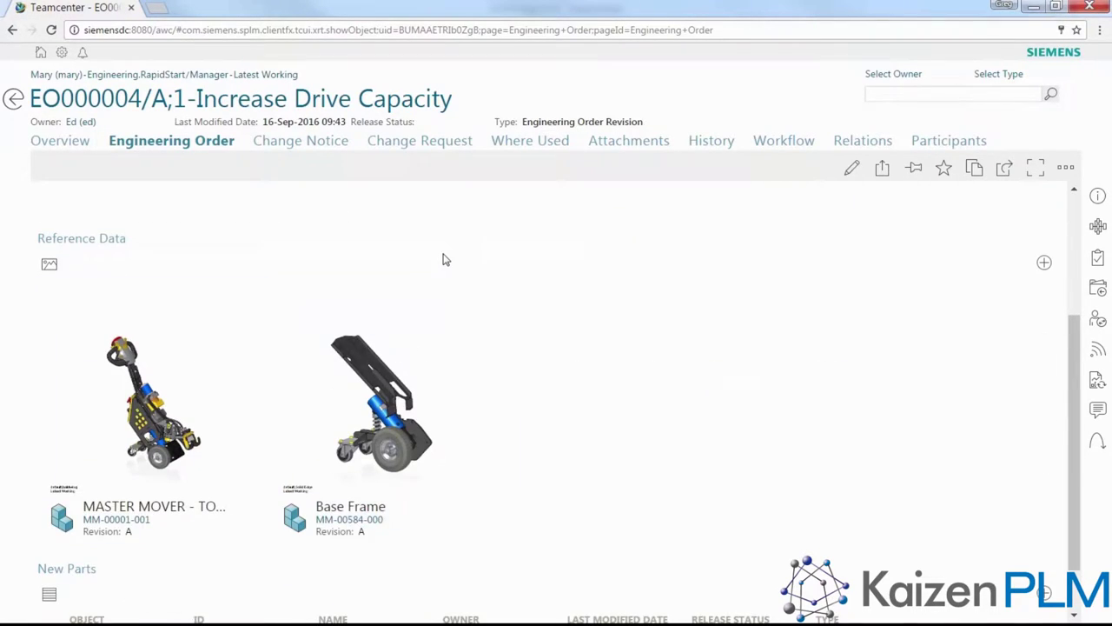
left_click(487, 515)
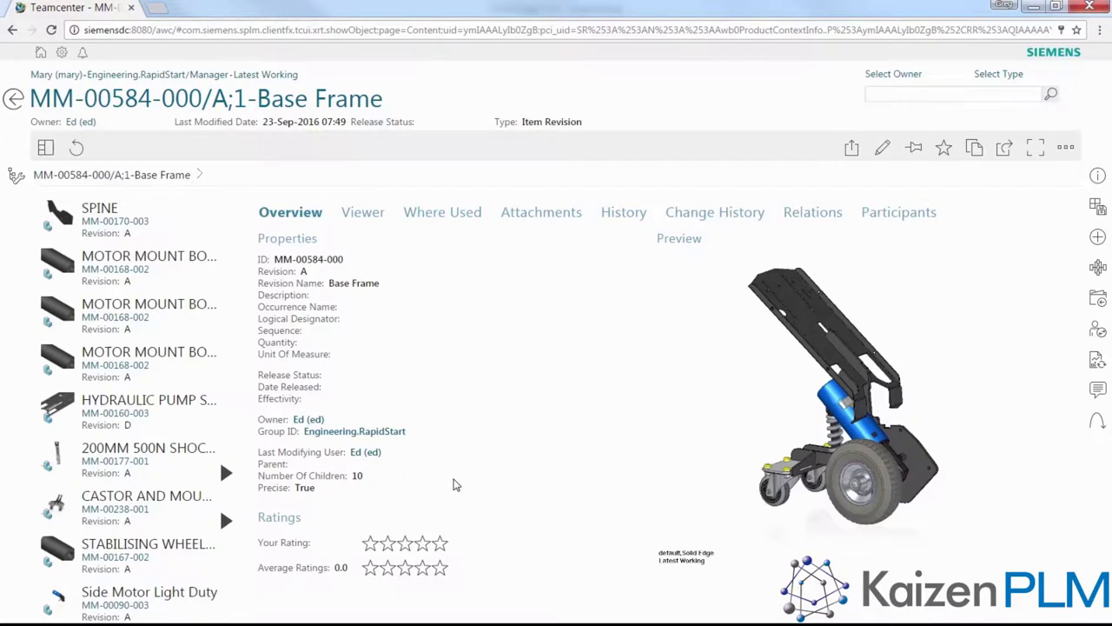
- View the 200MM 500N SHOCK ABSORBER component, then return to the Base Frame
left_click(148, 452)
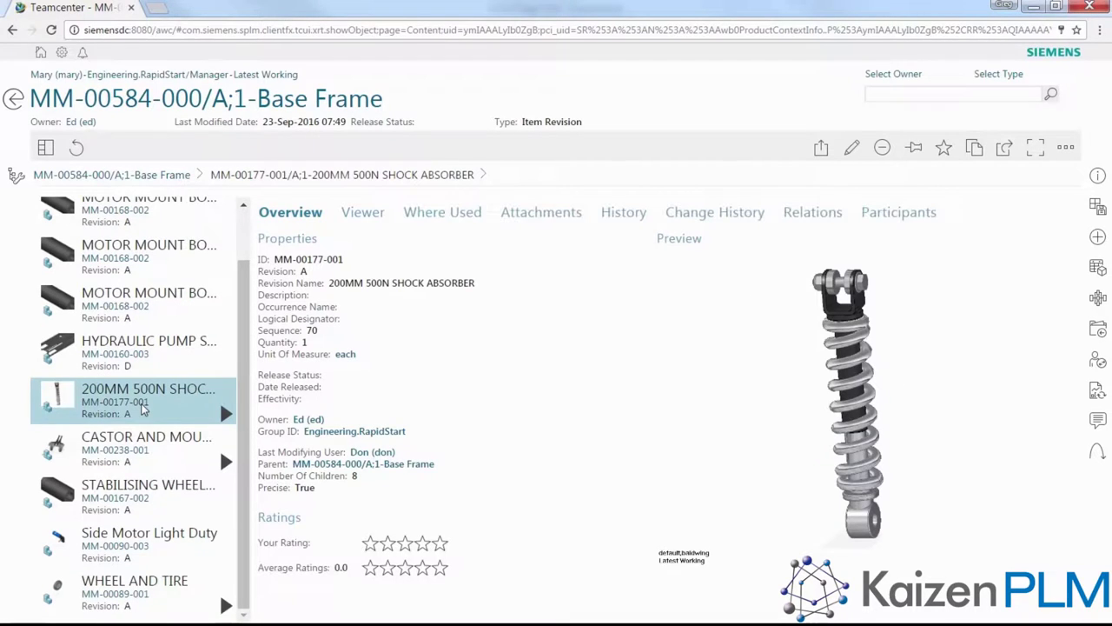
left_click(143, 447)
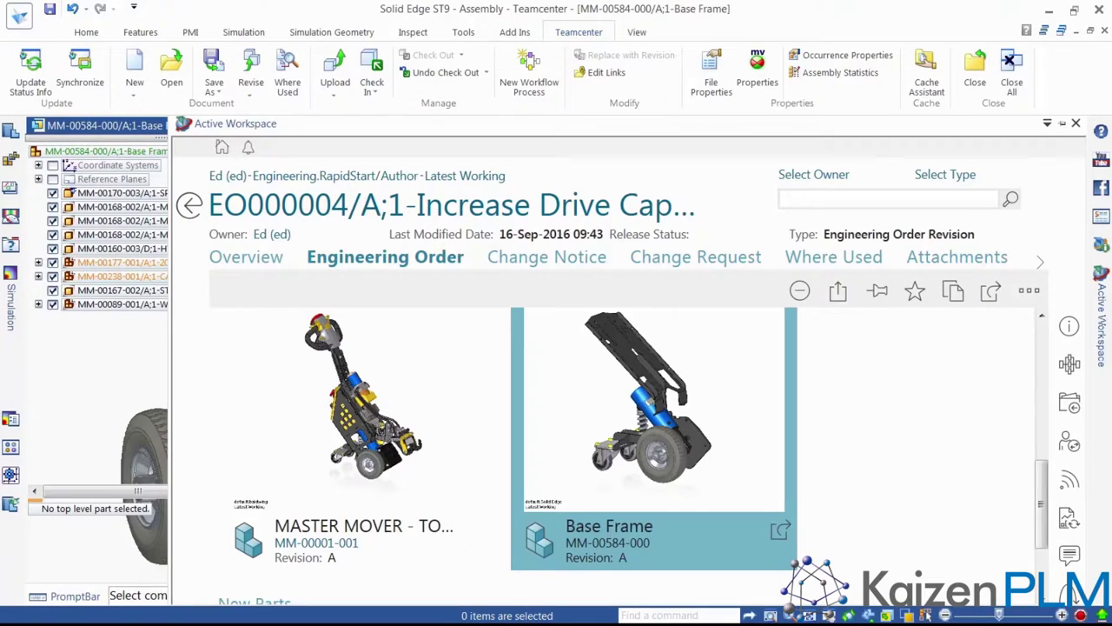
- Search Active Workspace for items matching 'mm'
left_click(941, 200)
type("mm")
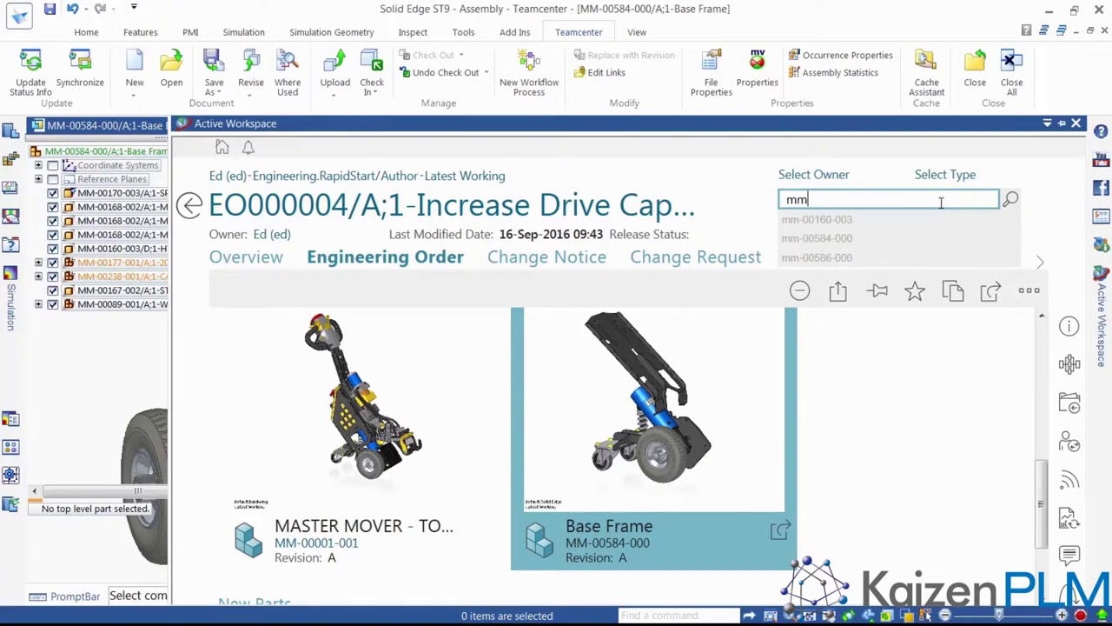
left_click(1010, 201)
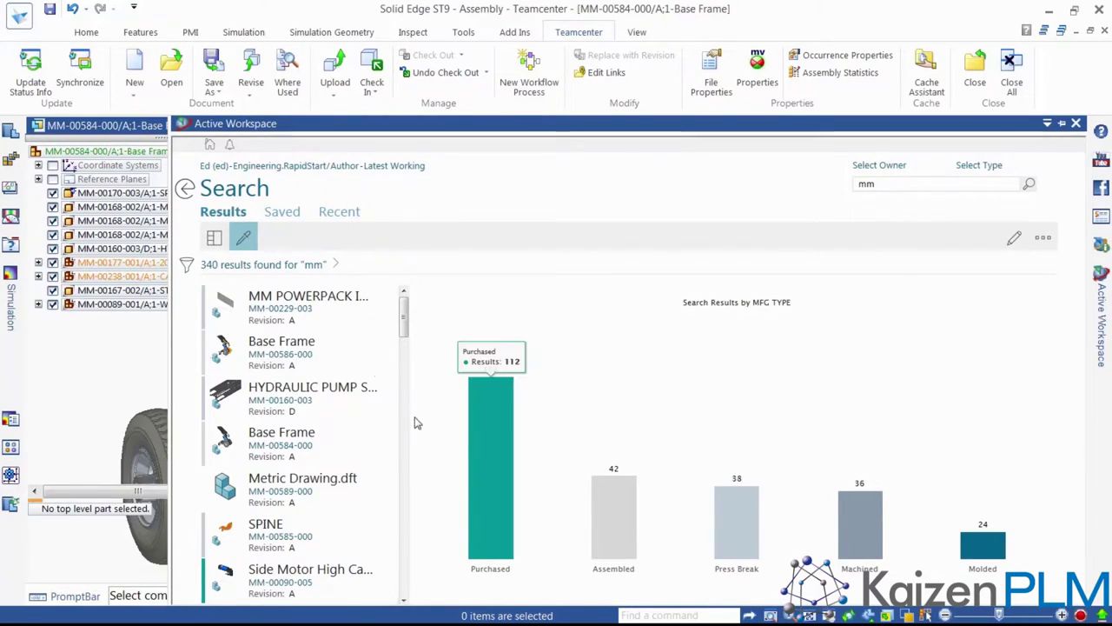
- Filter the 'mm' results to MFG TYPE Purchased and Part Class Motors
left_click(187, 267)
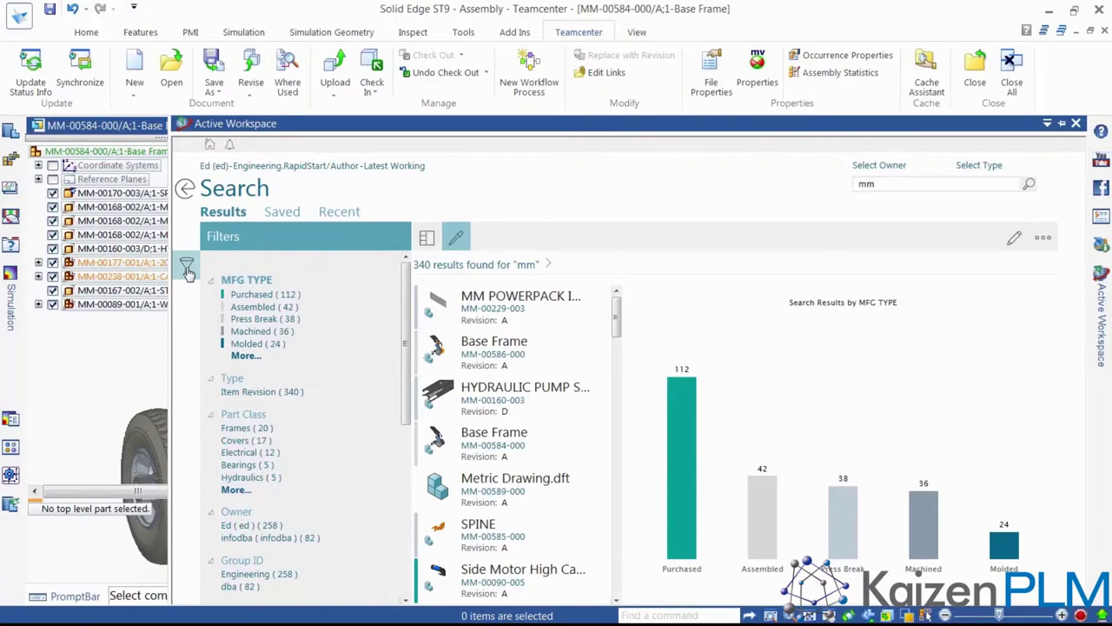
left_click(187, 267)
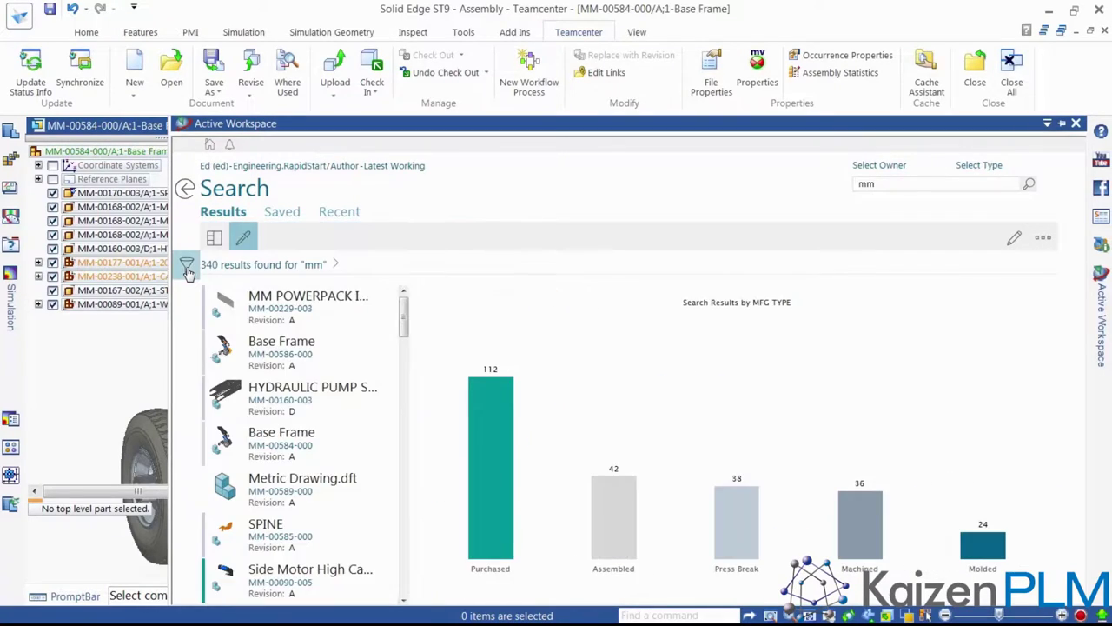
left_click(487, 469)
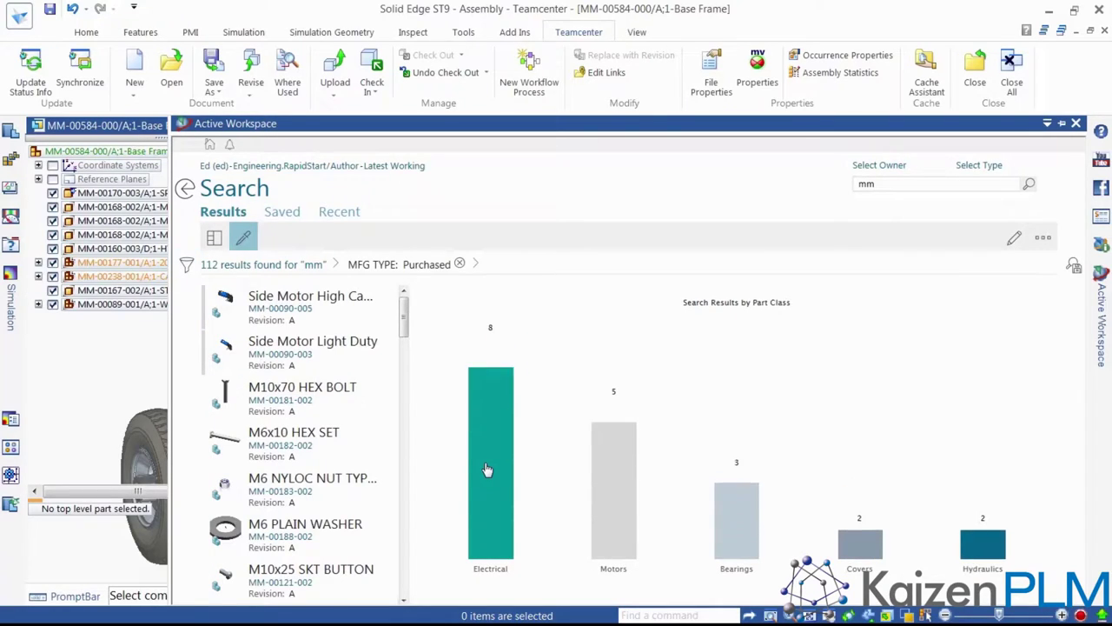
mouse_move(487, 469)
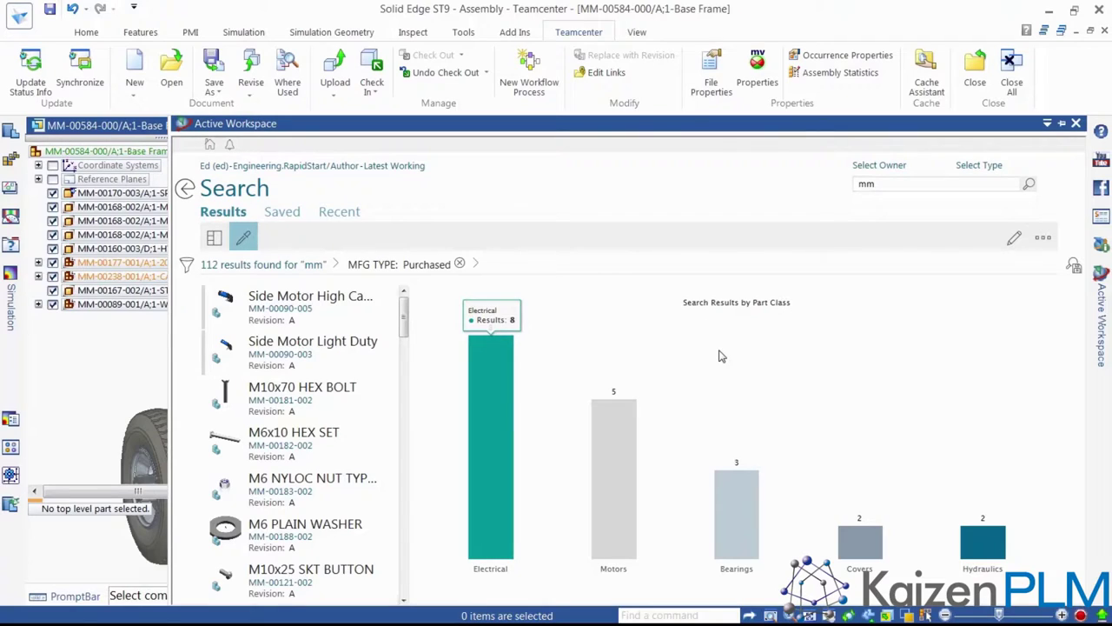
left_click(615, 478)
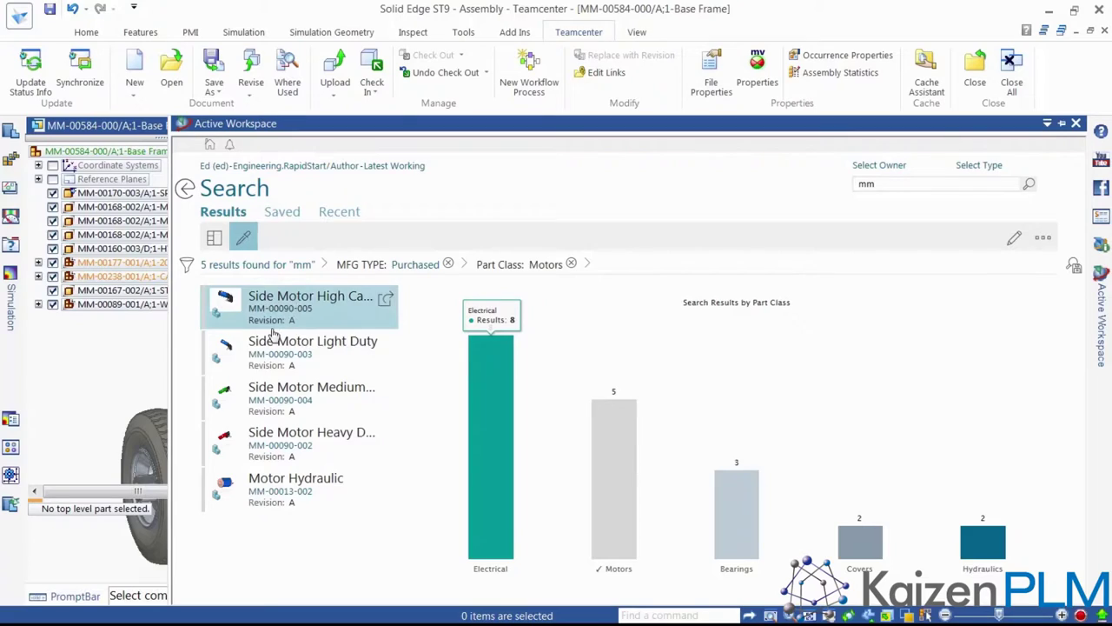
- Open the Side Motor High Capacity item and select its SE Part attachment
left_click(374, 304)
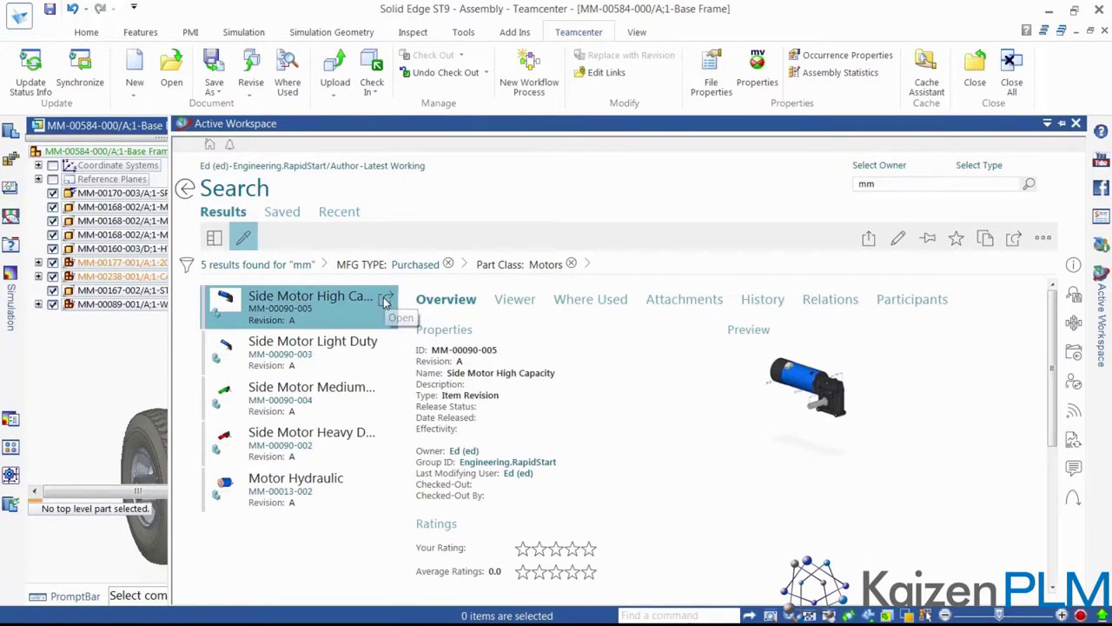
left_click(386, 298)
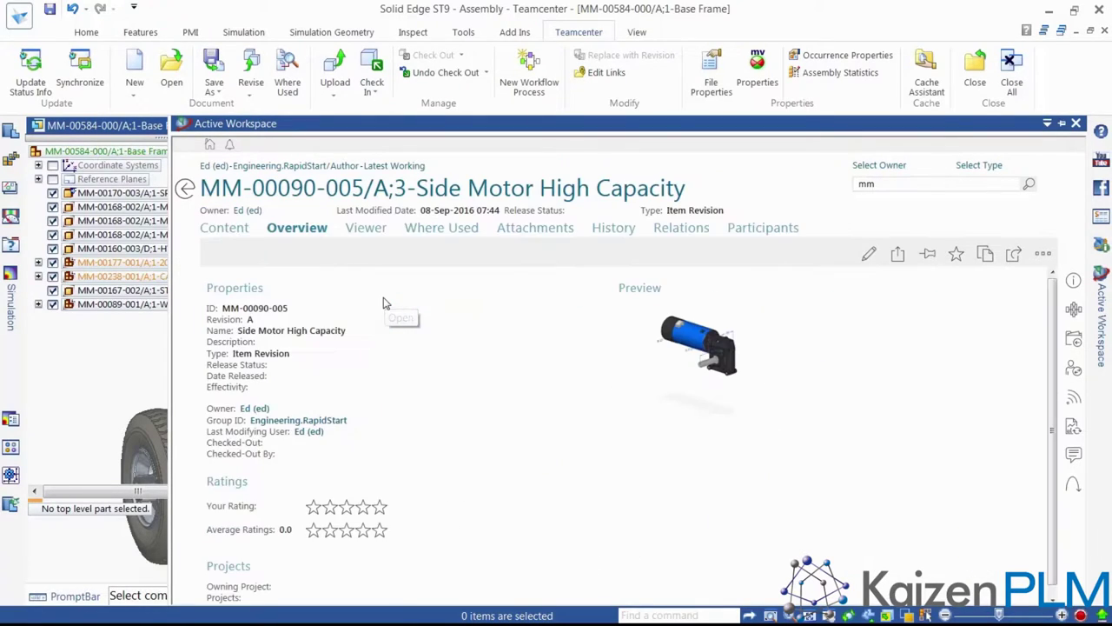
left_click(535, 231)
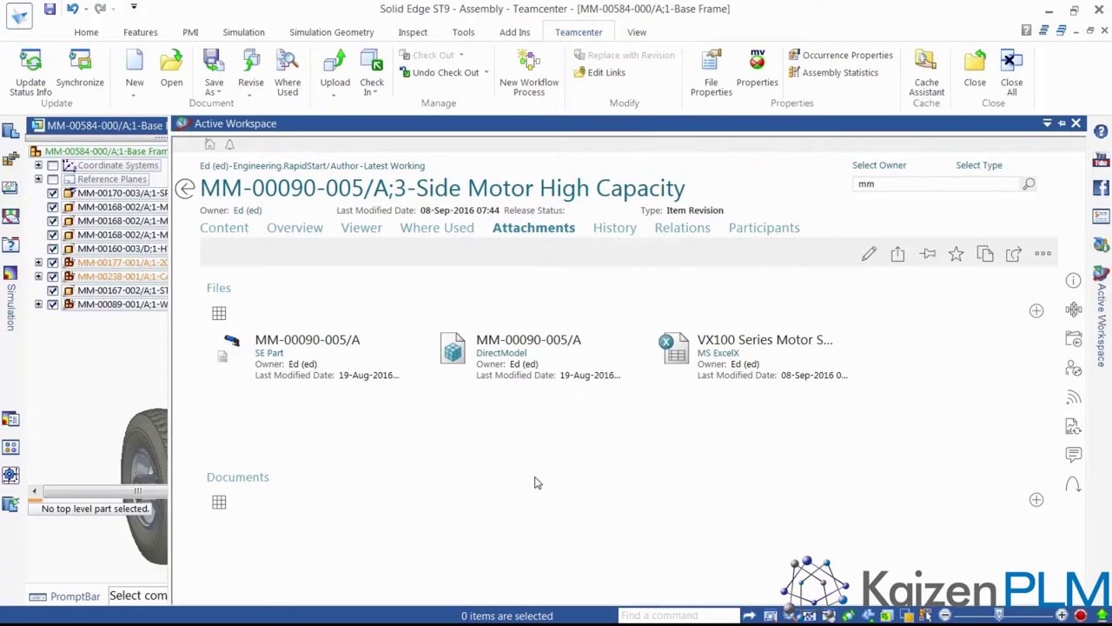
left_click(323, 362)
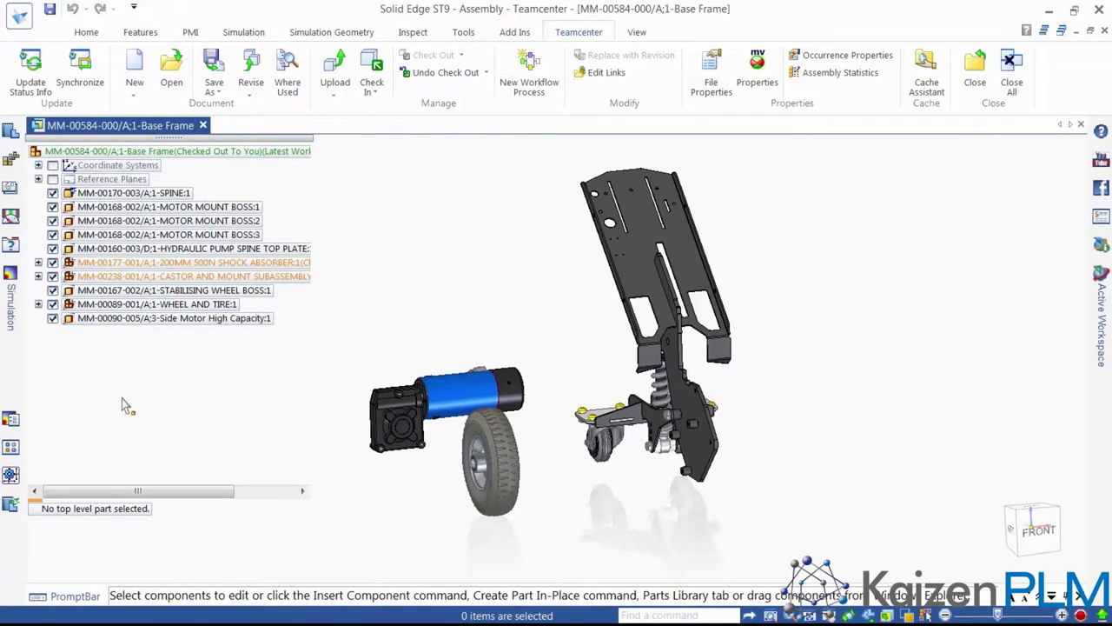
- Select the hydraulic pump spine top plate face and try moving it along its axis
middle_click_drag(374, 391, 455, 377)
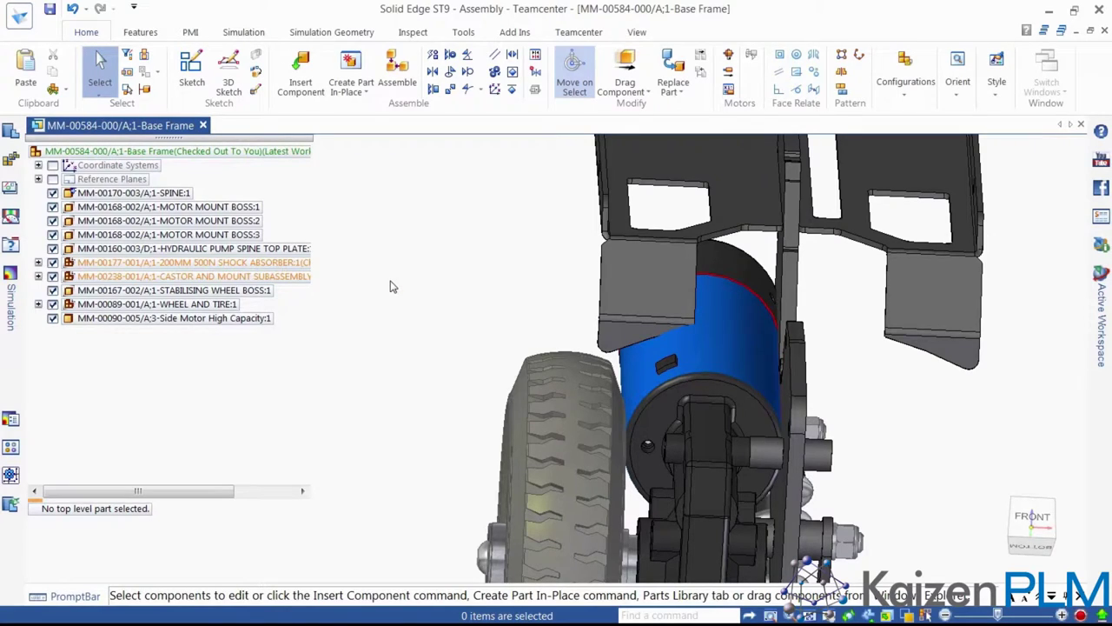
left_click(615, 340)
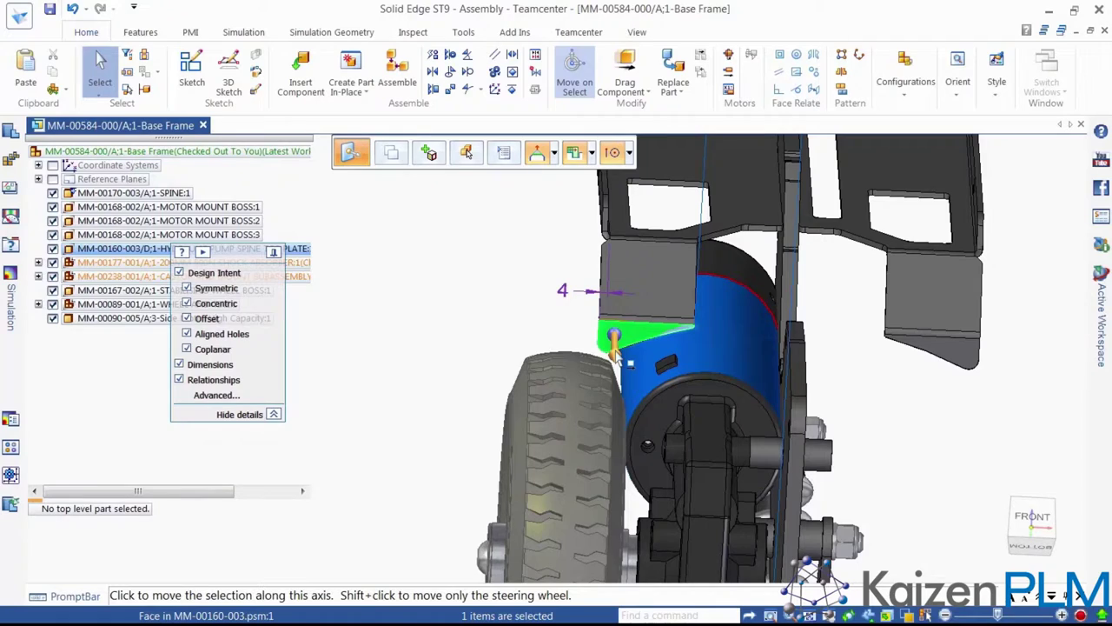
left_click(613, 346)
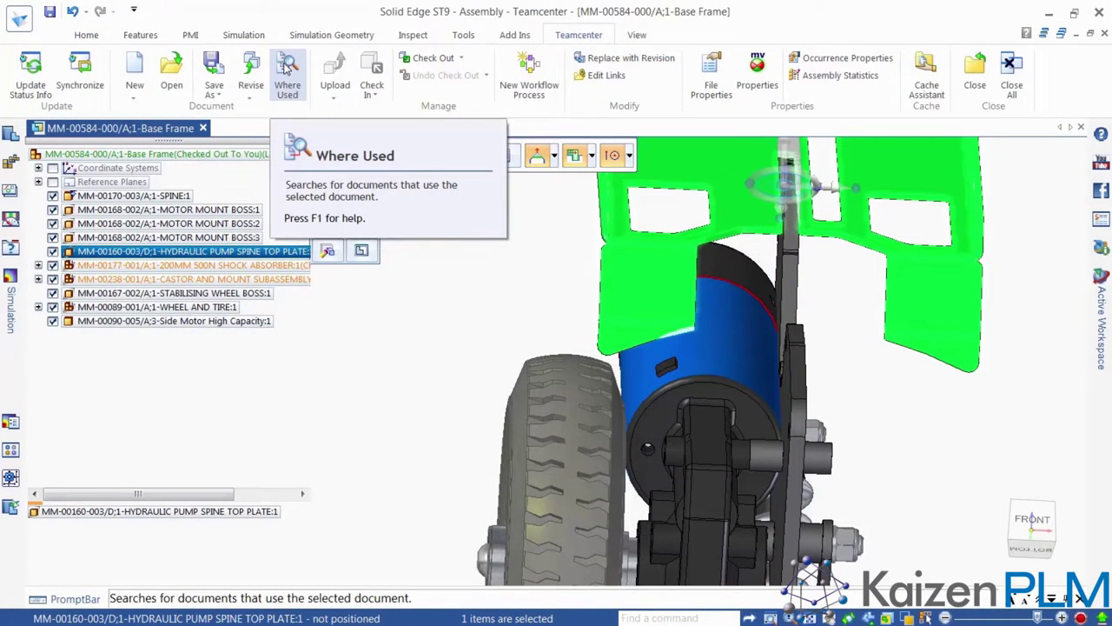
left_click(287, 69)
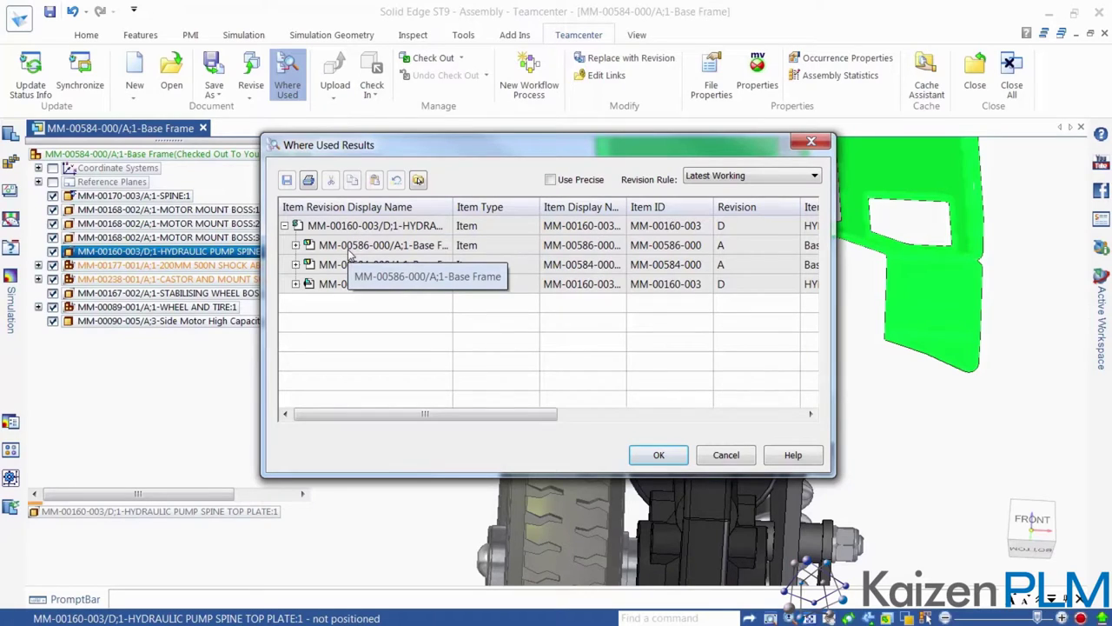
right_click(365, 250)
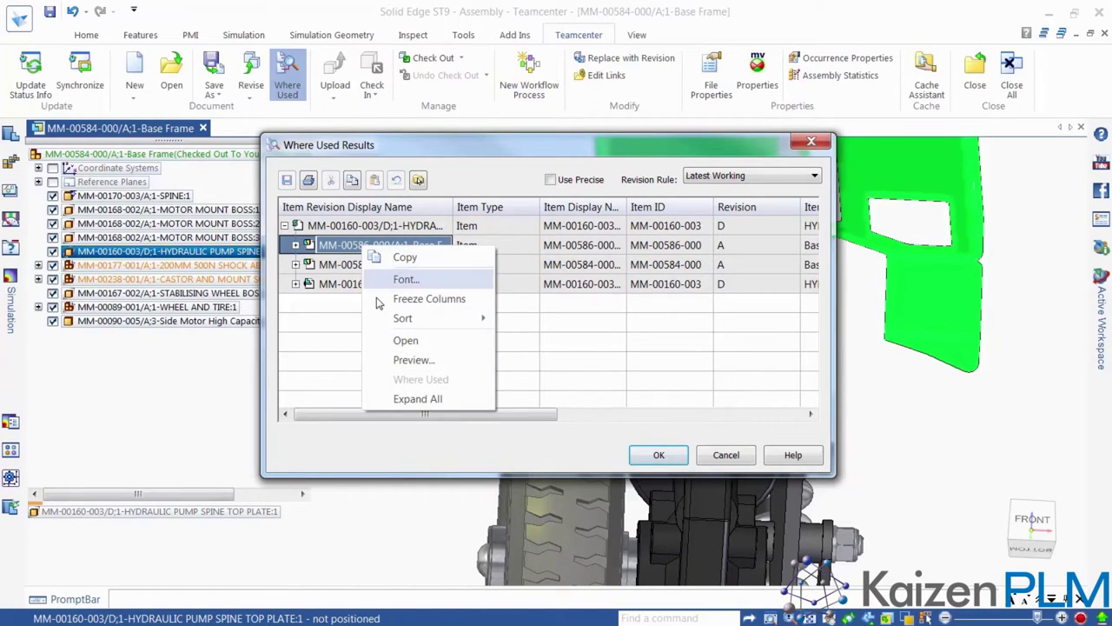
left_click(412, 359)
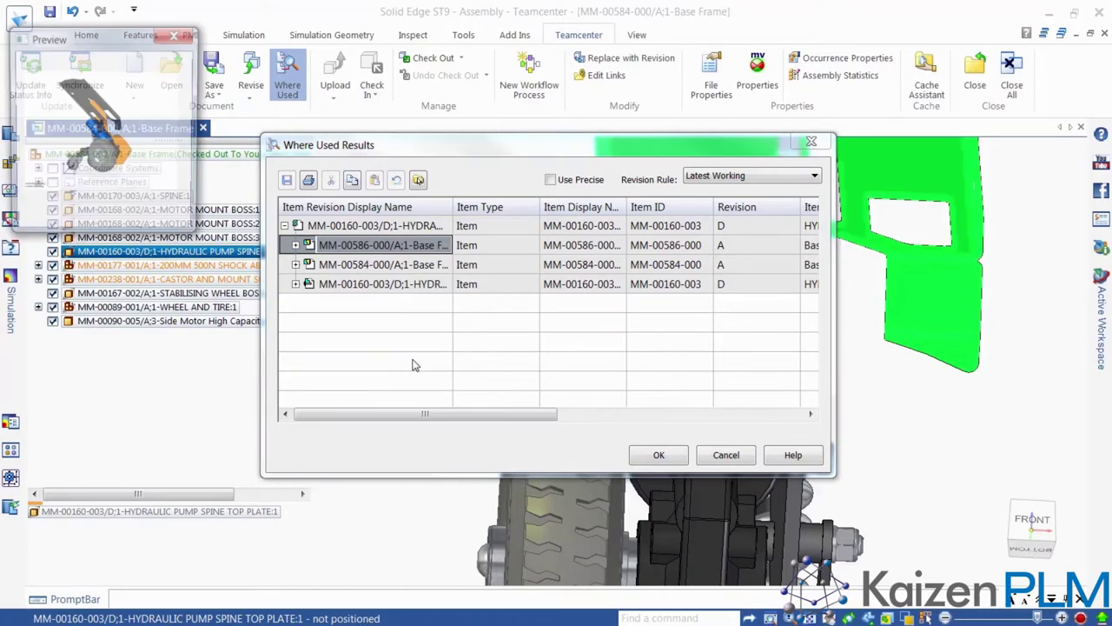
left_click_drag(74, 42, 123, 171)
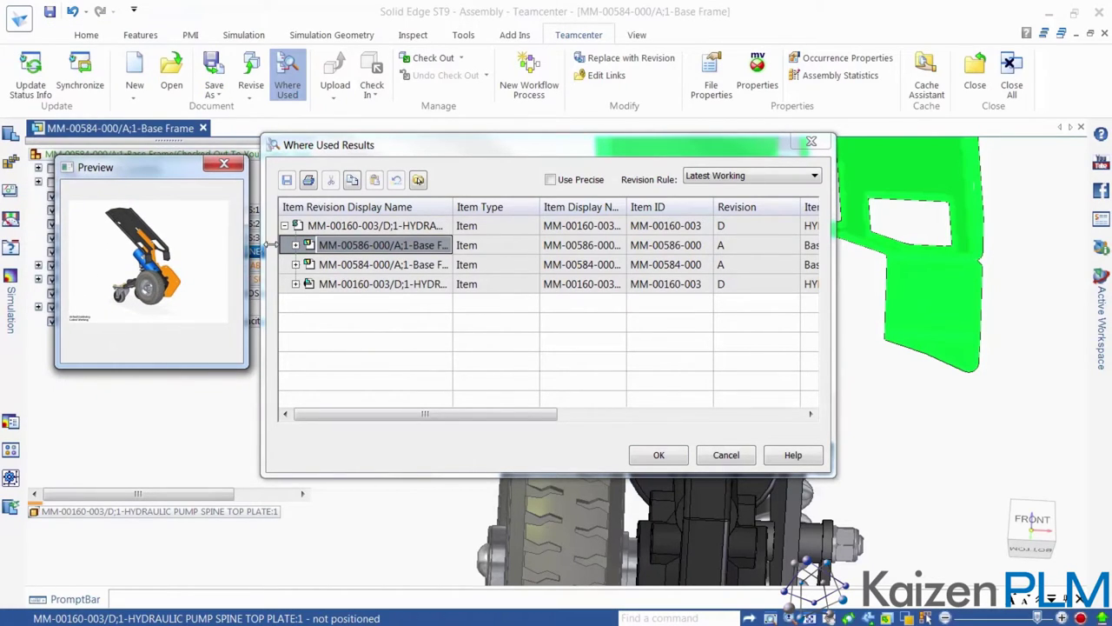
left_click(383, 266)
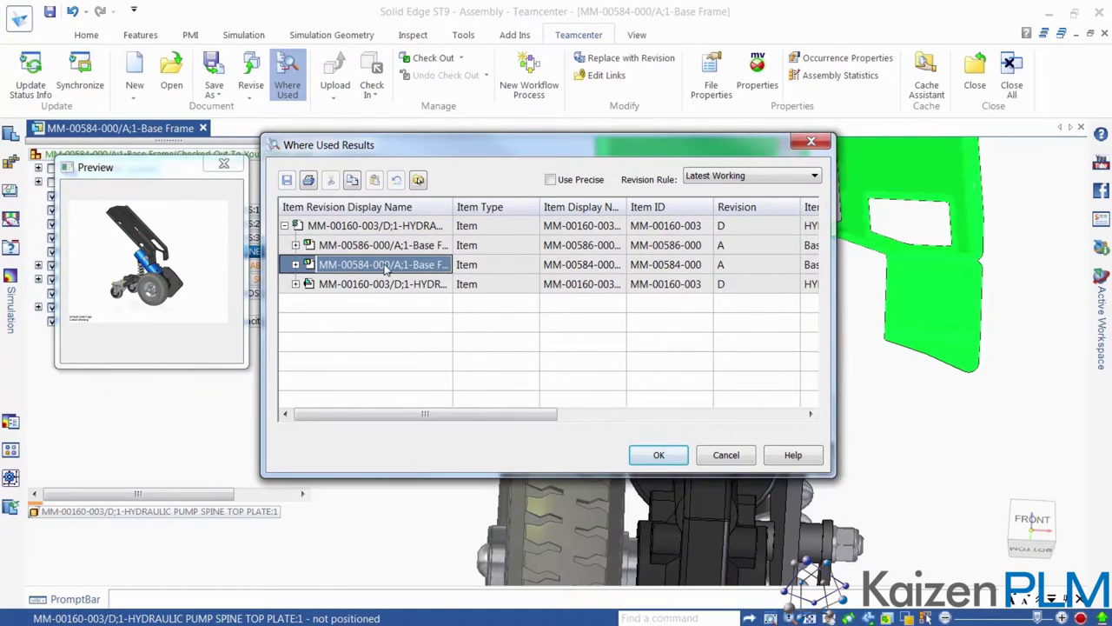
right_click(386, 267)
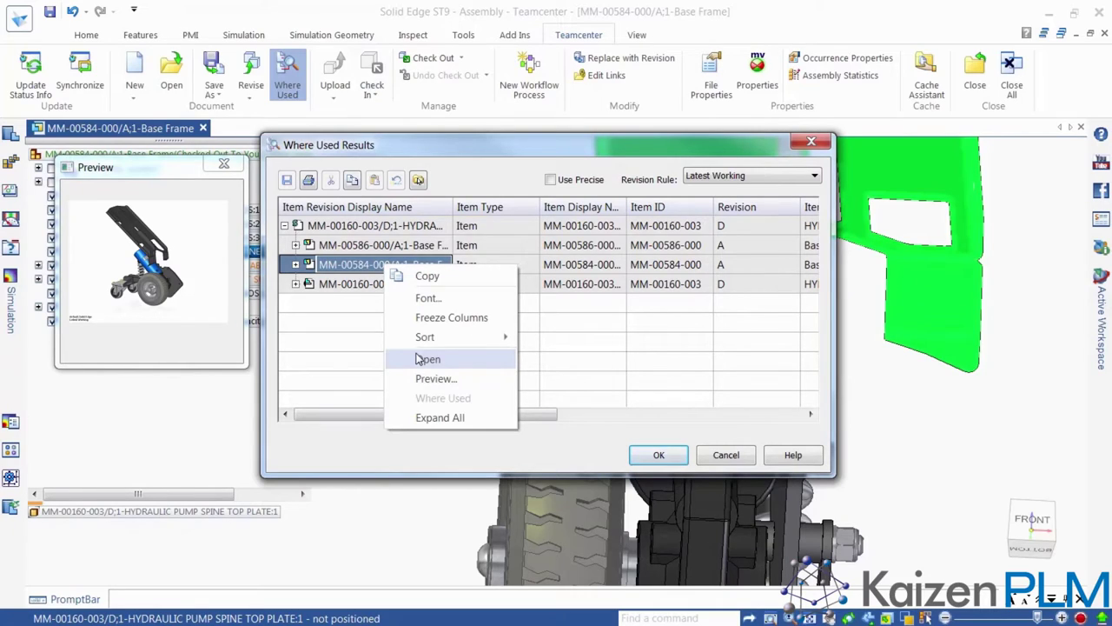
left_click(374, 441)
left_click(359, 287)
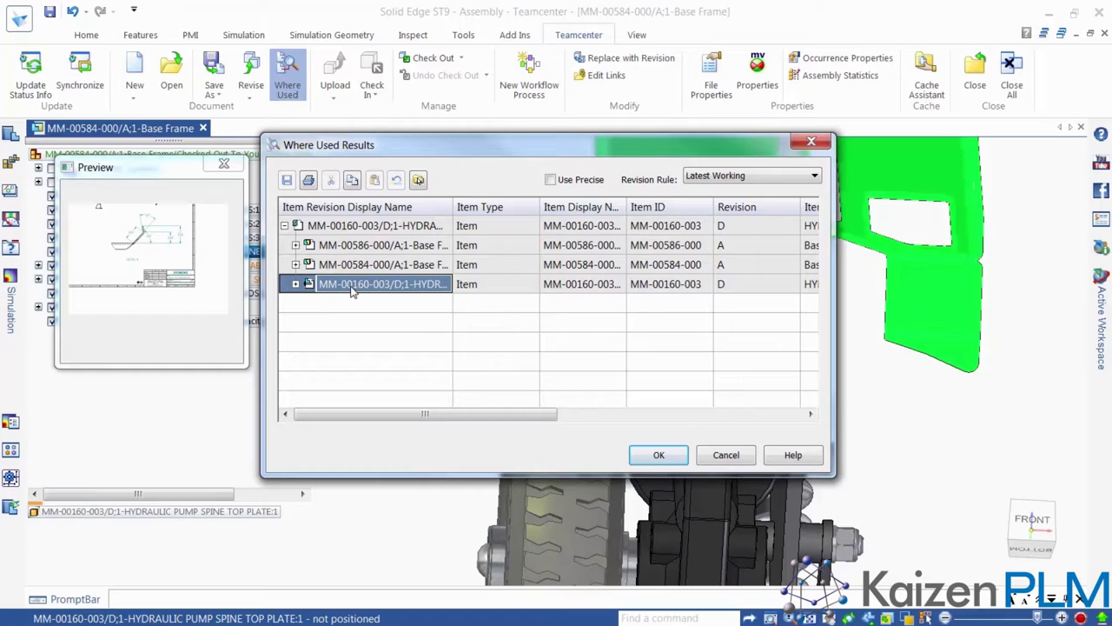
double_click(372, 226)
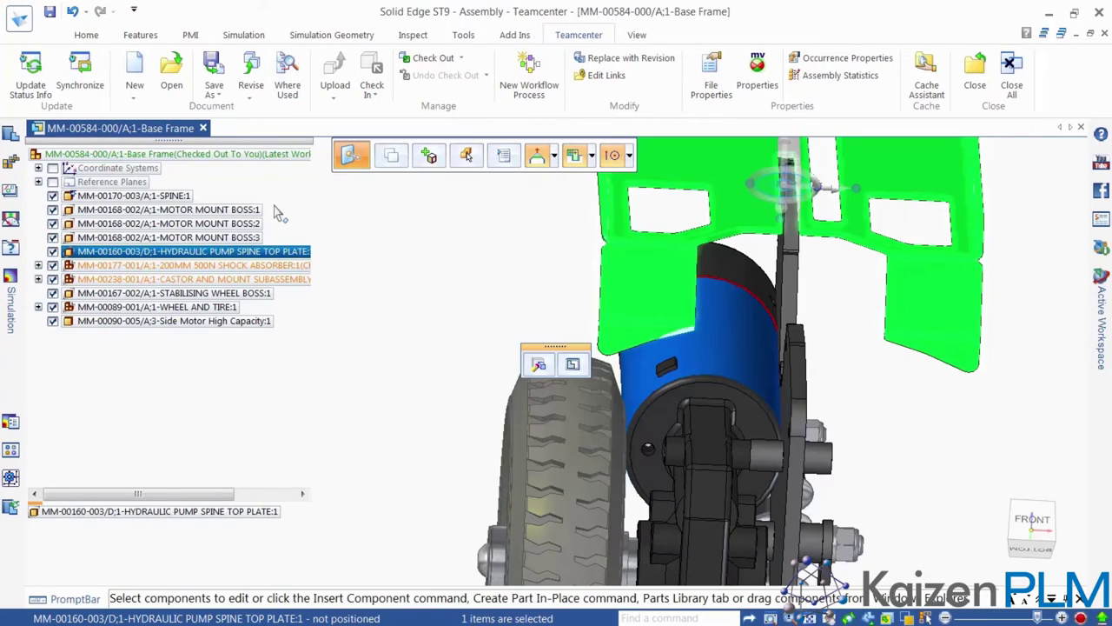
- Revise MM-00160-003.psm and its .dft drawing to revision E via Revise Document
left_click(248, 78)
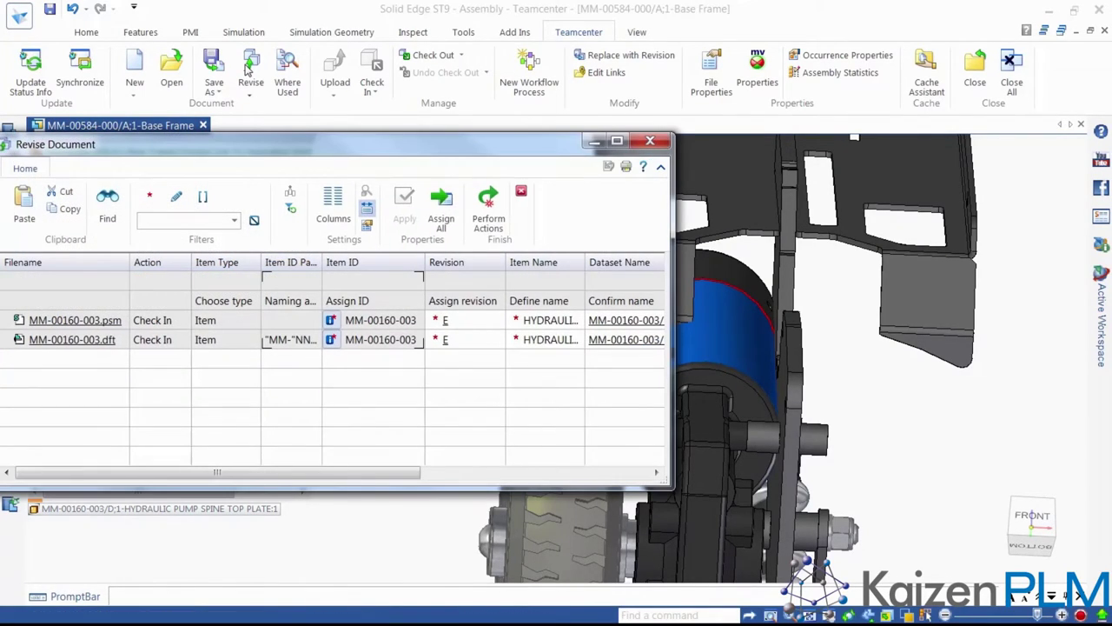
left_click_drag(293, 144, 563, 171)
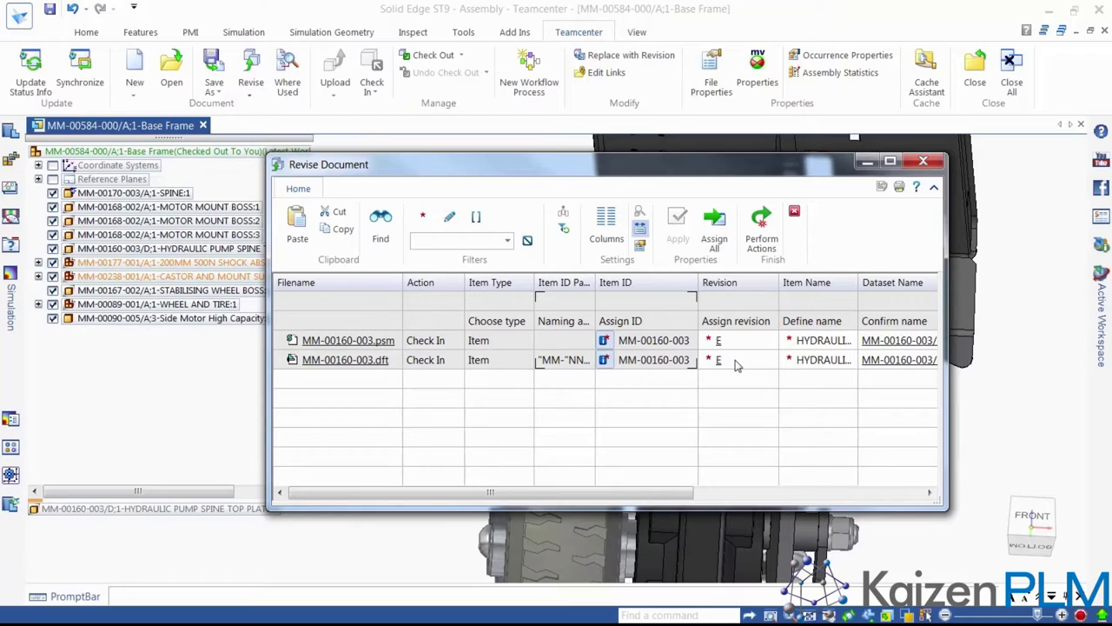
left_click(761, 233)
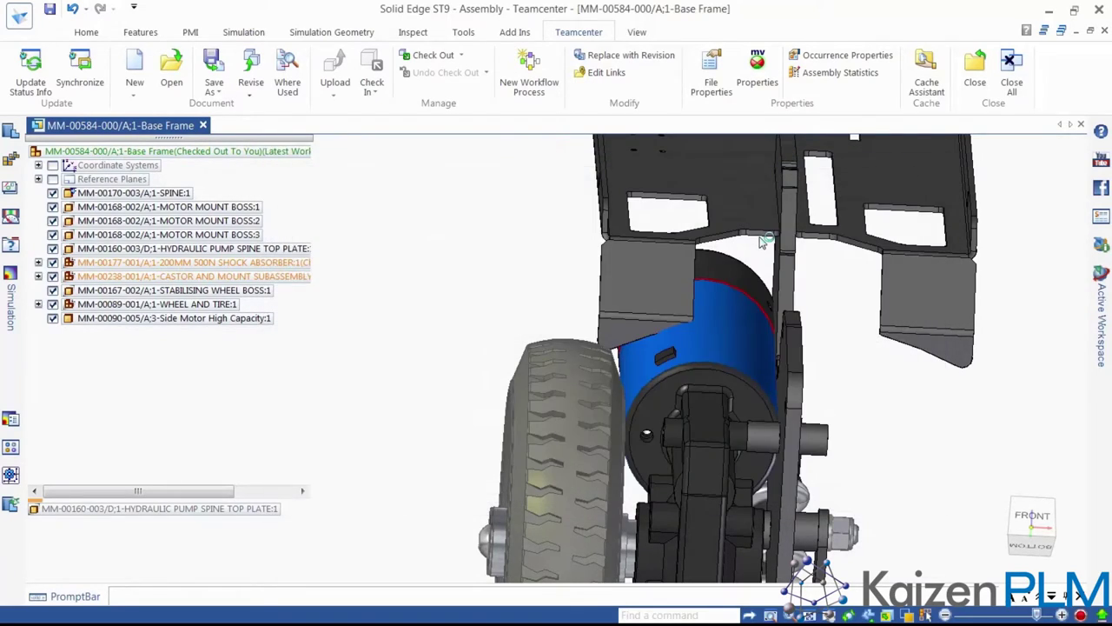
- Move the top plate's four bent faces to 2.00 mm, then reselect the plate in the tree
left_click(760, 242)
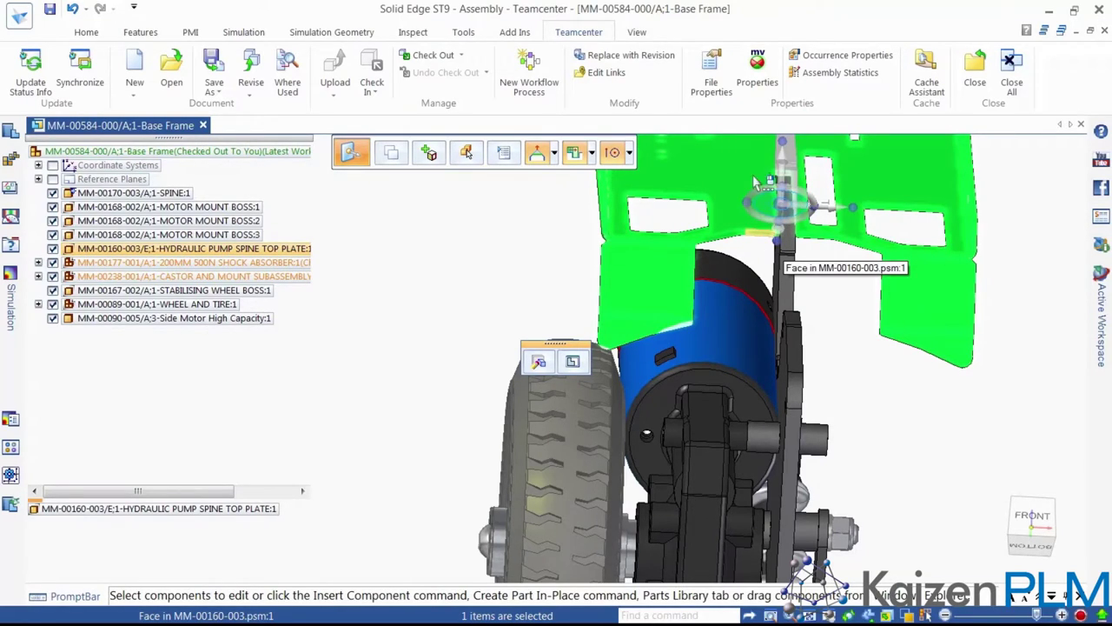
middle_click_drag(469, 267, 459, 262)
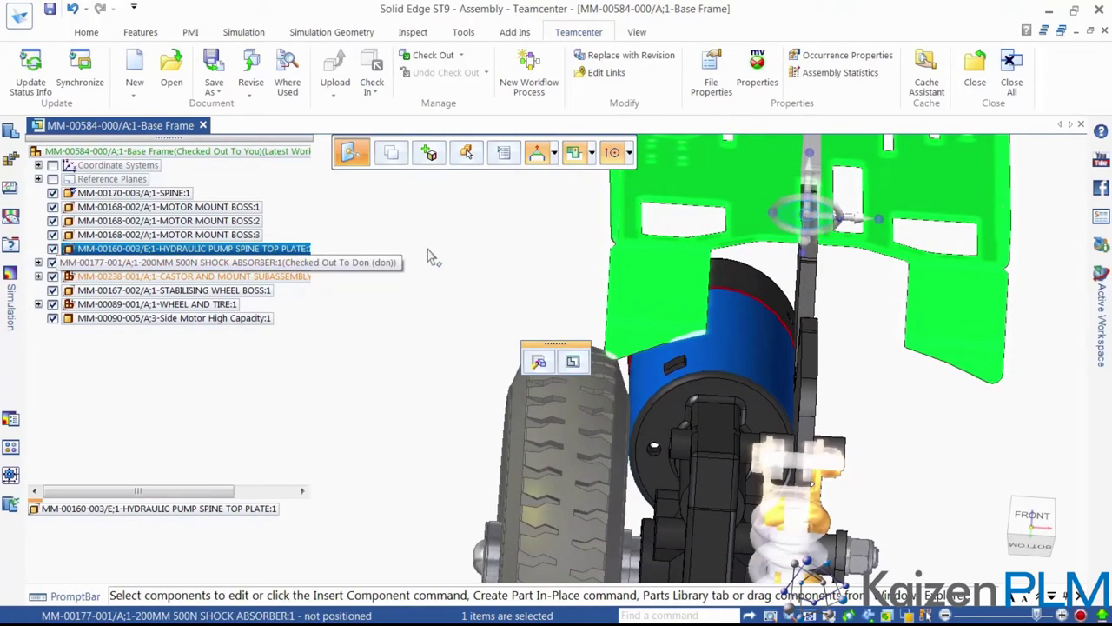
left_click(613, 304)
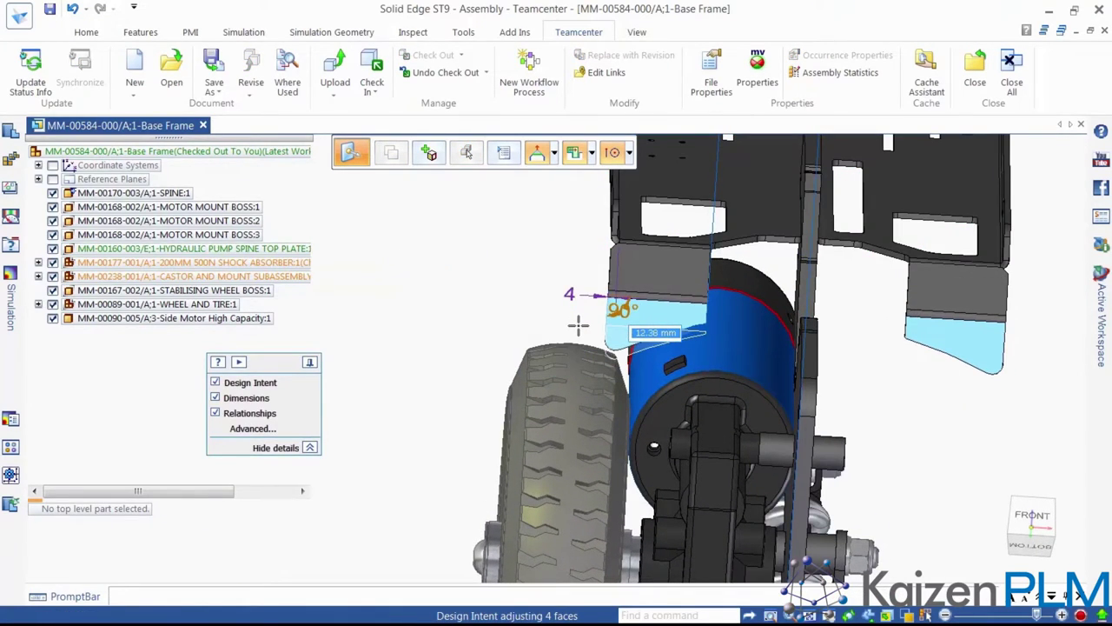
type("2")
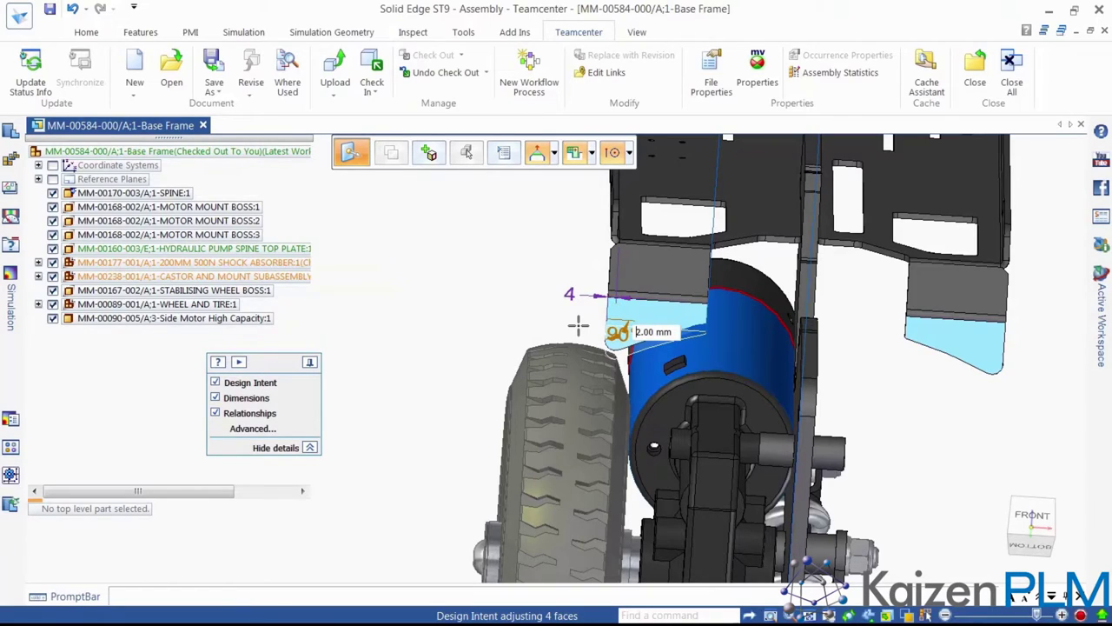
key("Return")
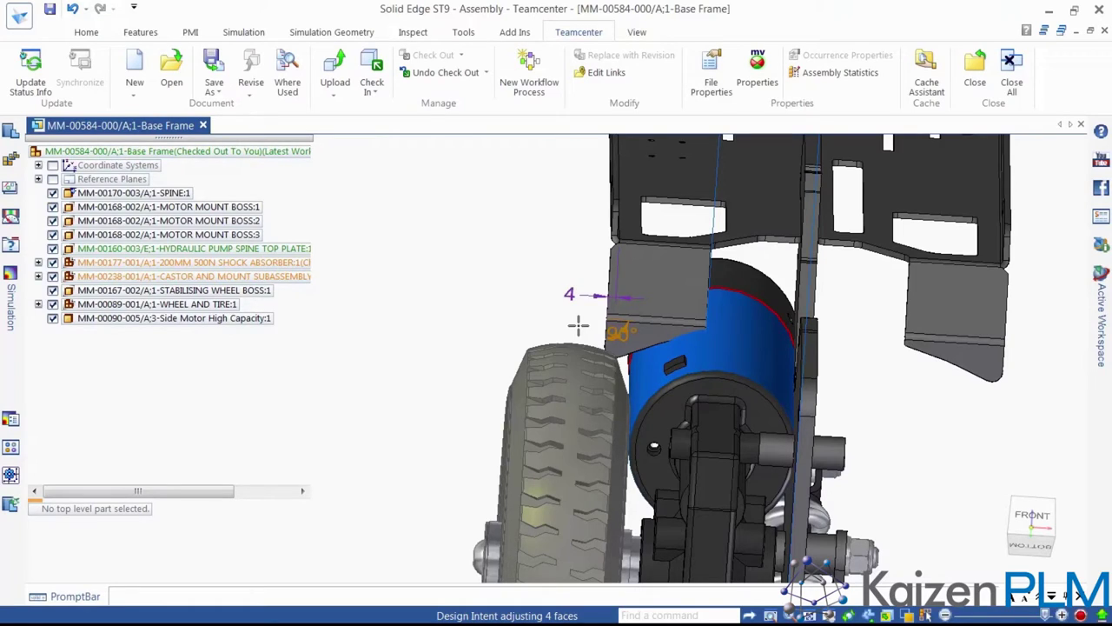
left_click(198, 249)
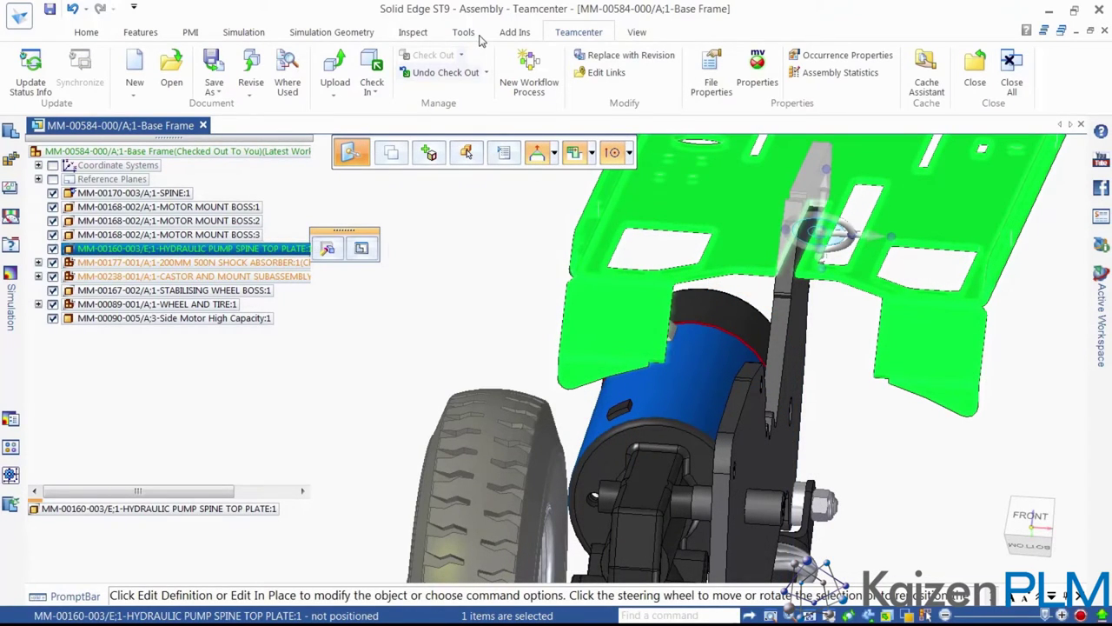
- Run Where Used on the top plate and open the MM-00160-003/E drawing
left_click(284, 70)
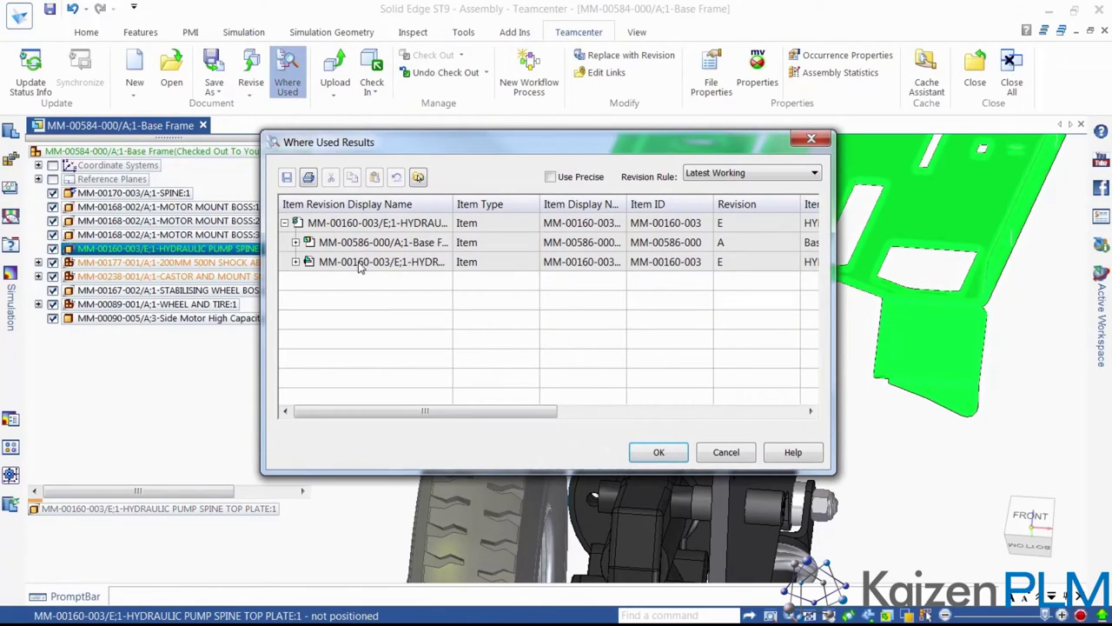
left_click(359, 261)
right_click(360, 262)
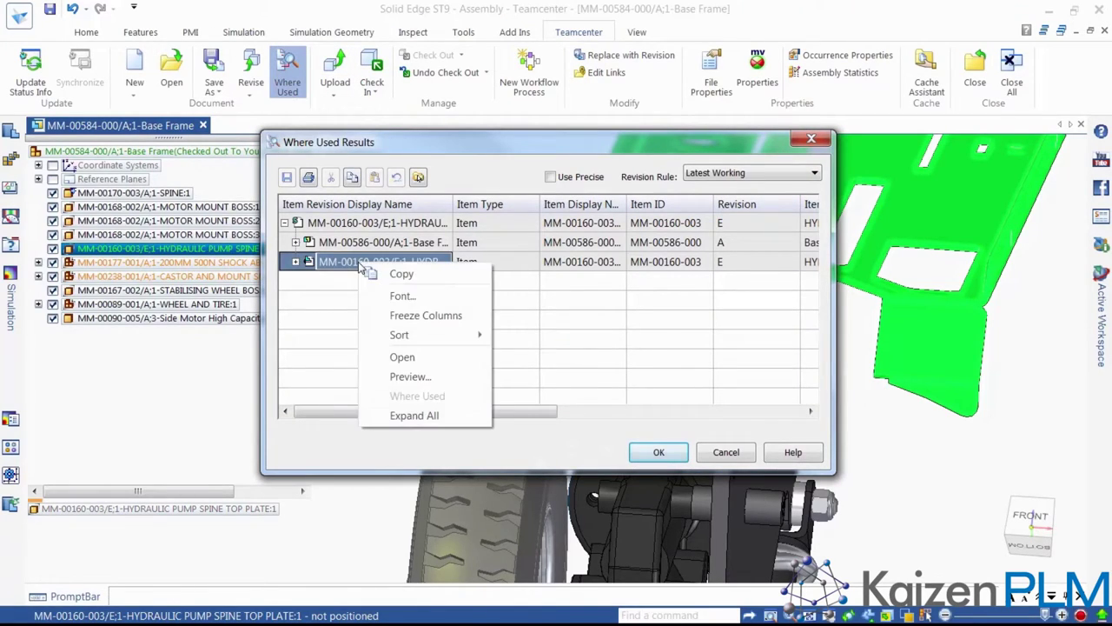
left_click(408, 357)
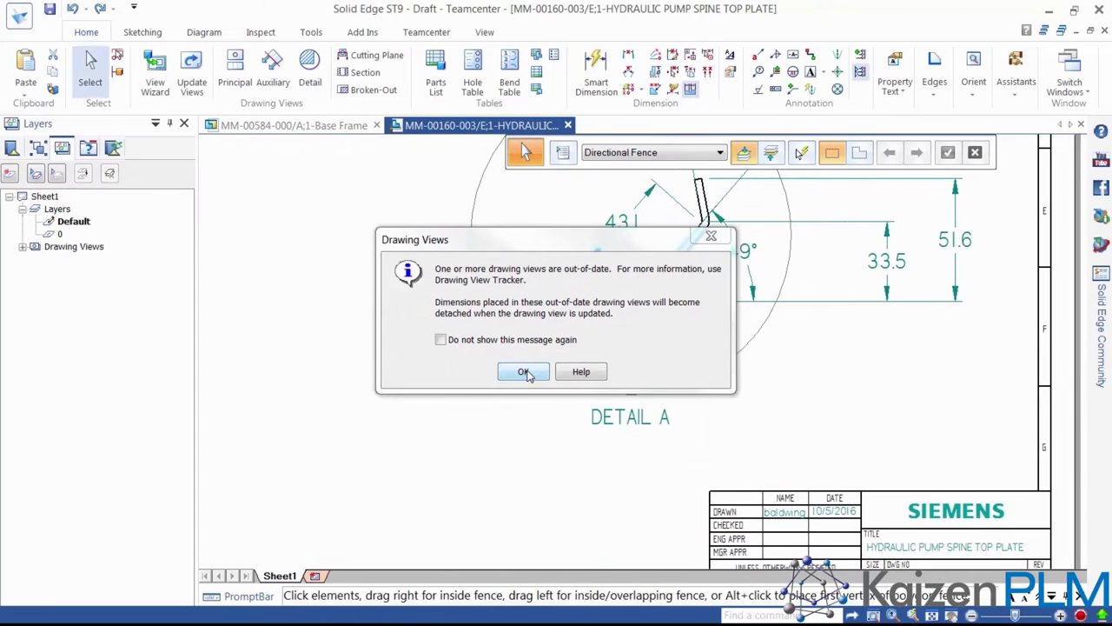
- Dismiss the out-of-date drawing views notice, then close the drawing, saving changes
left_click(526, 372)
scroll(501, 424, "down", 2)
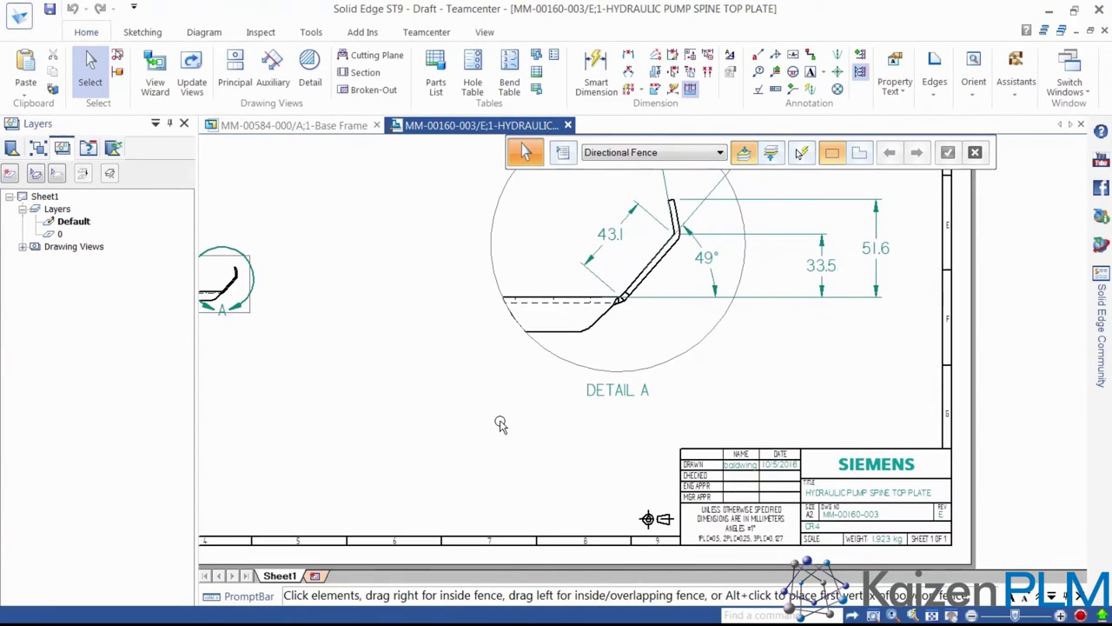
scroll(501, 424, "down", 3)
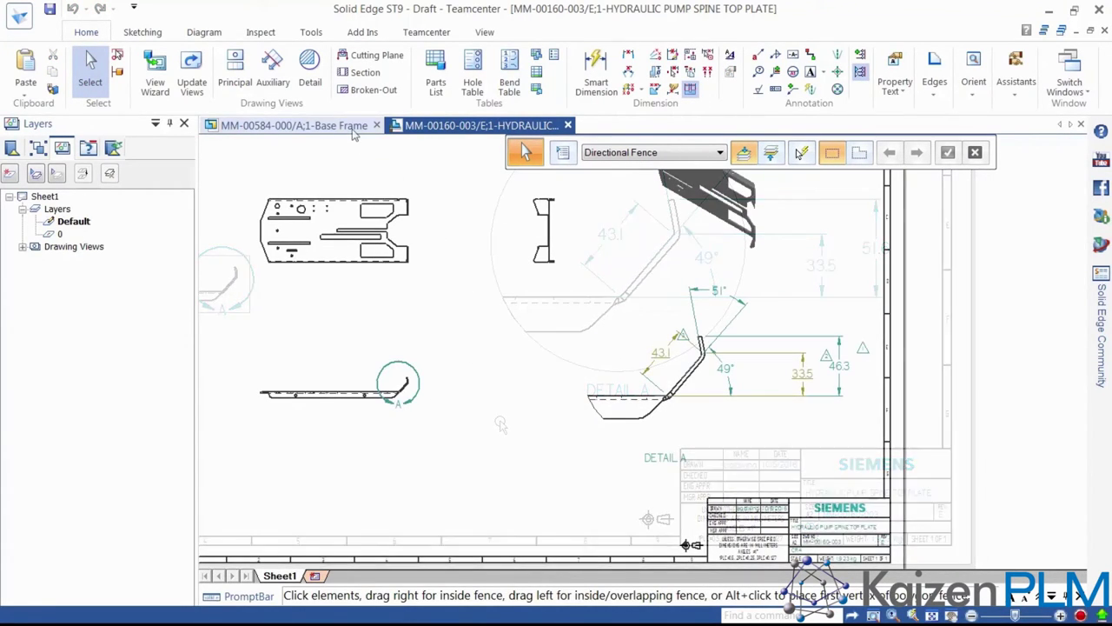
left_click(567, 126)
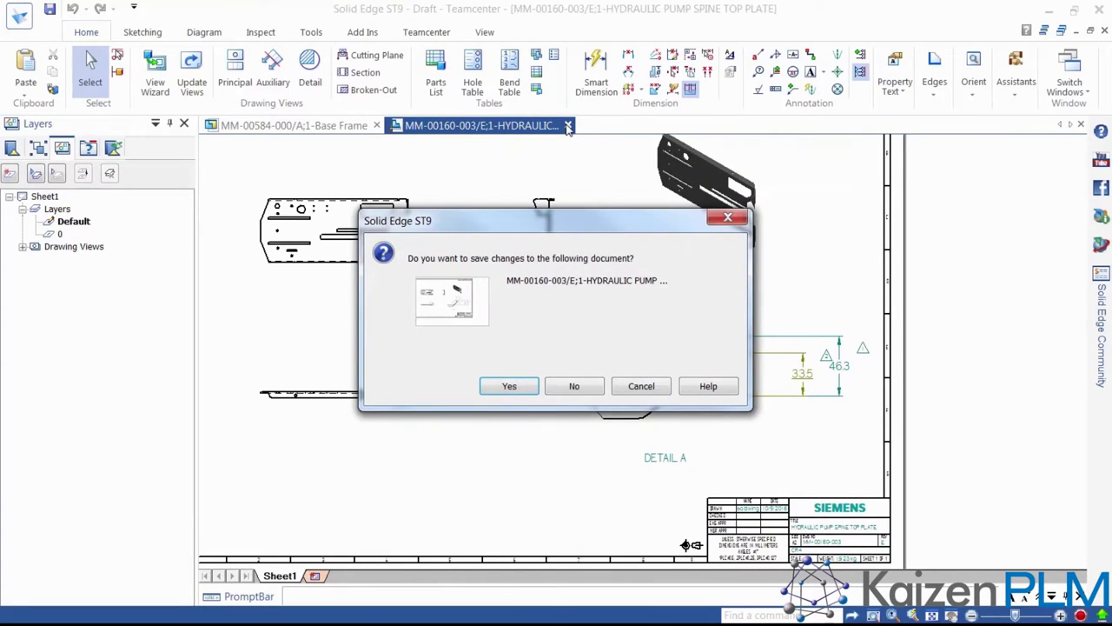
left_click(494, 386)
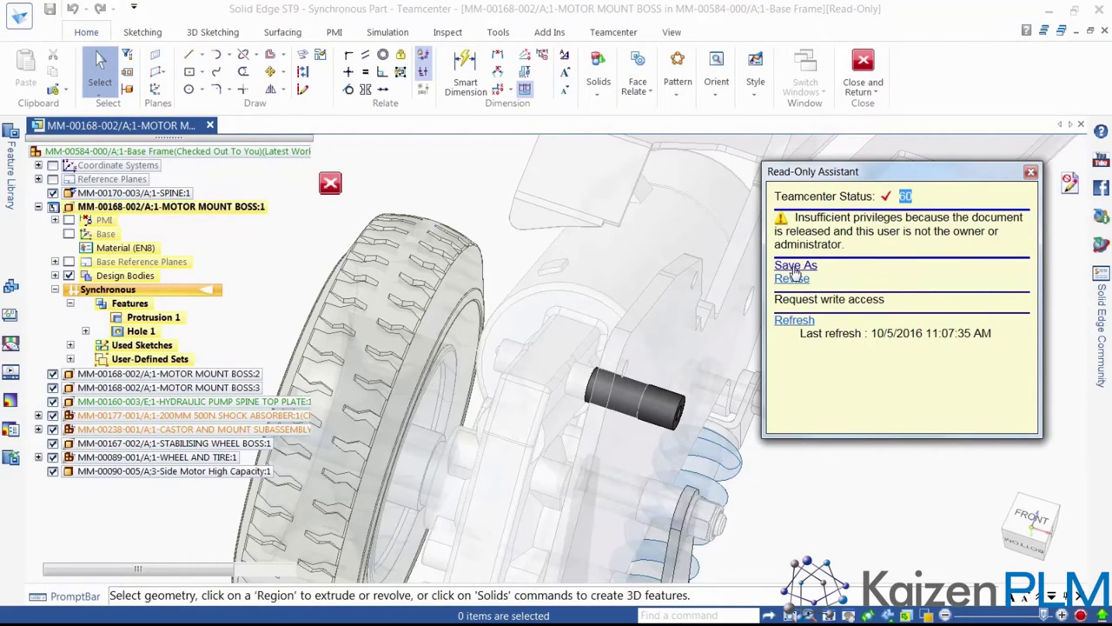
- Use Save As from the Read-Only Assistant to save the motor mount boss as a new document
left_click(793, 269)
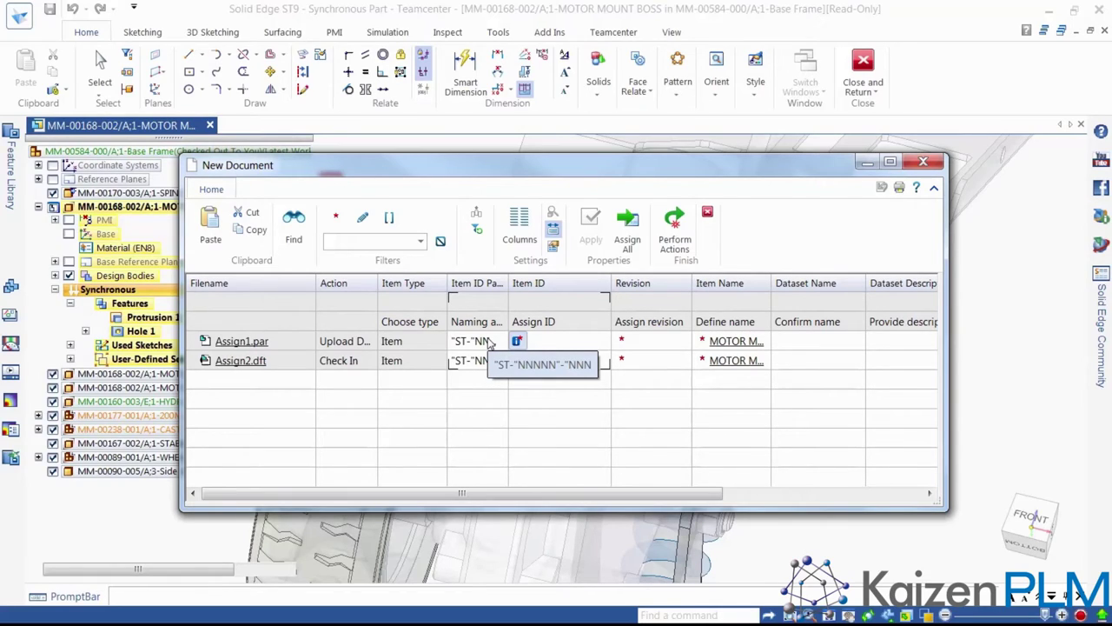
- Number the new part and drawing MM-00590-000 rev A using the "MM-"NNNNN"-"NNN pattern
left_click(502, 342)
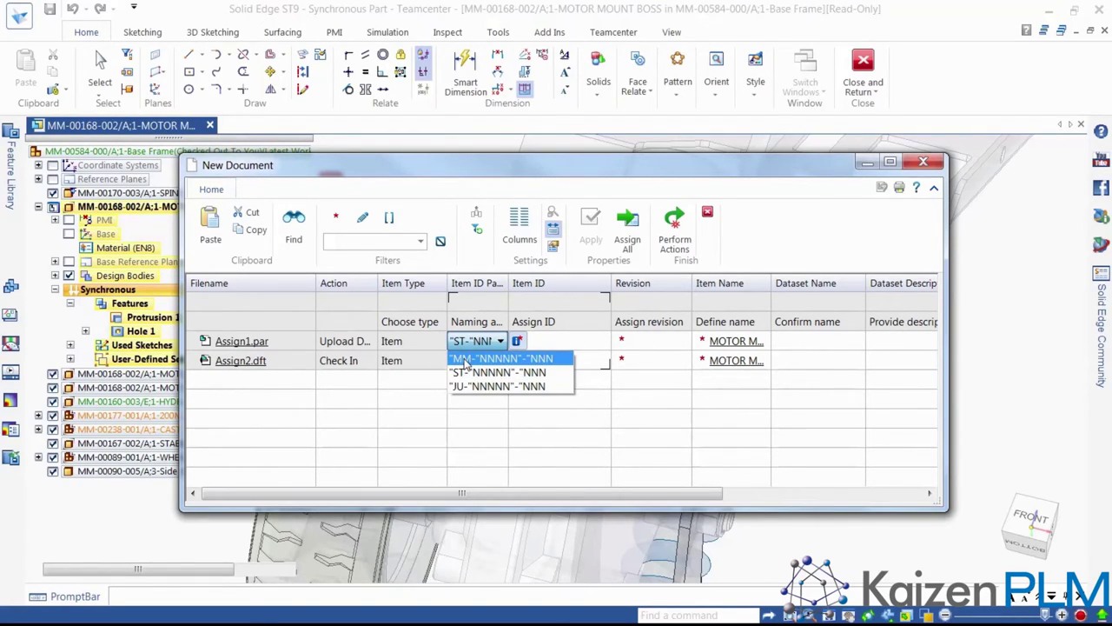
left_click(466, 363)
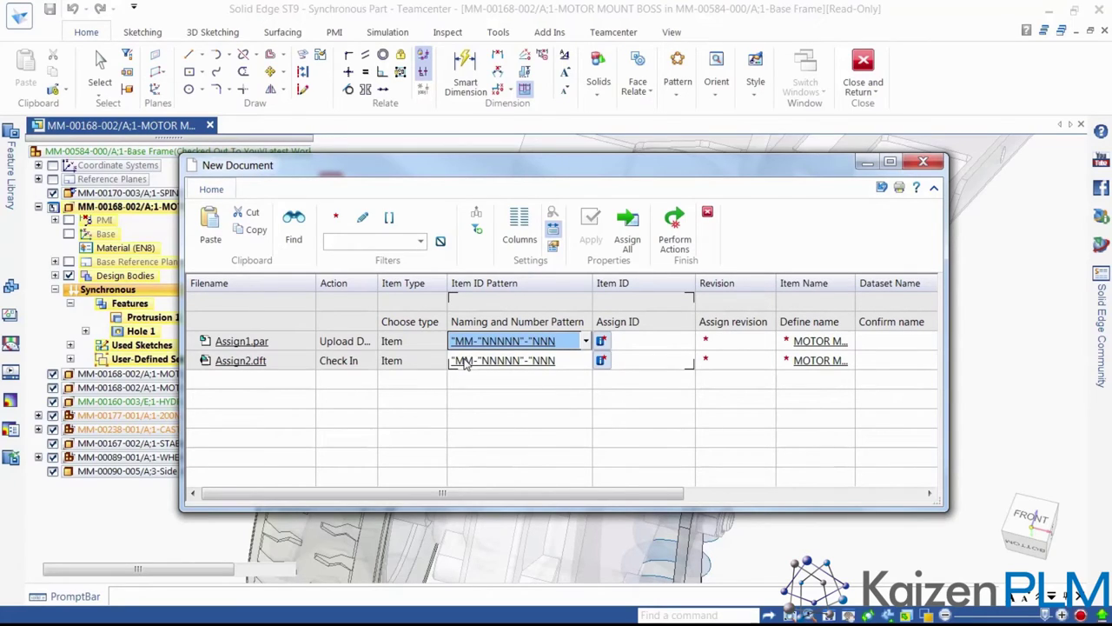
left_click(601, 342)
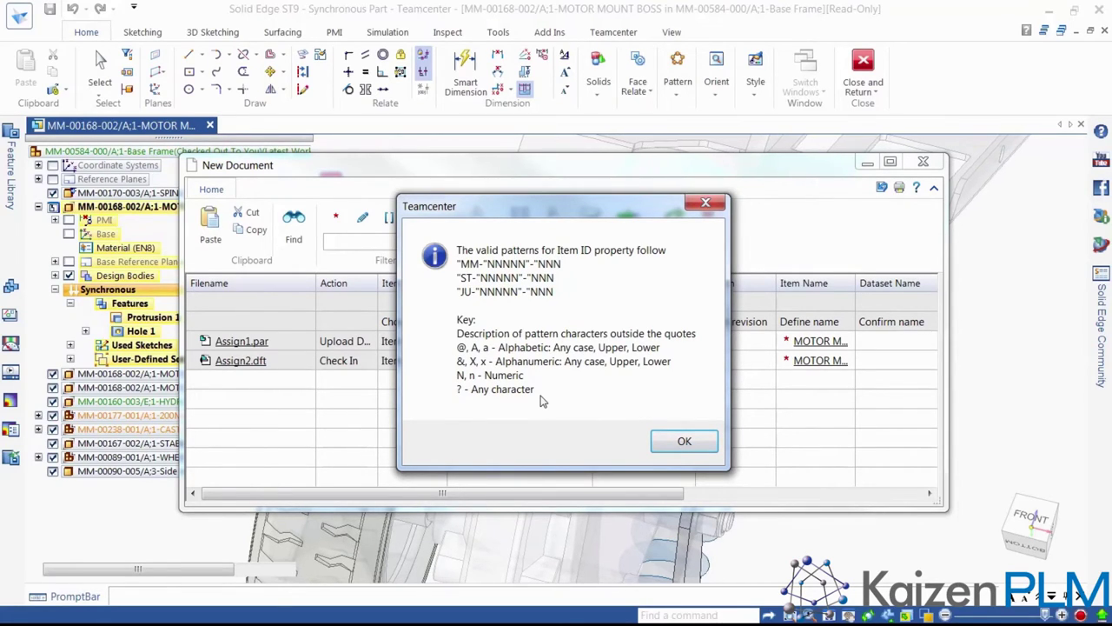
left_click(699, 443)
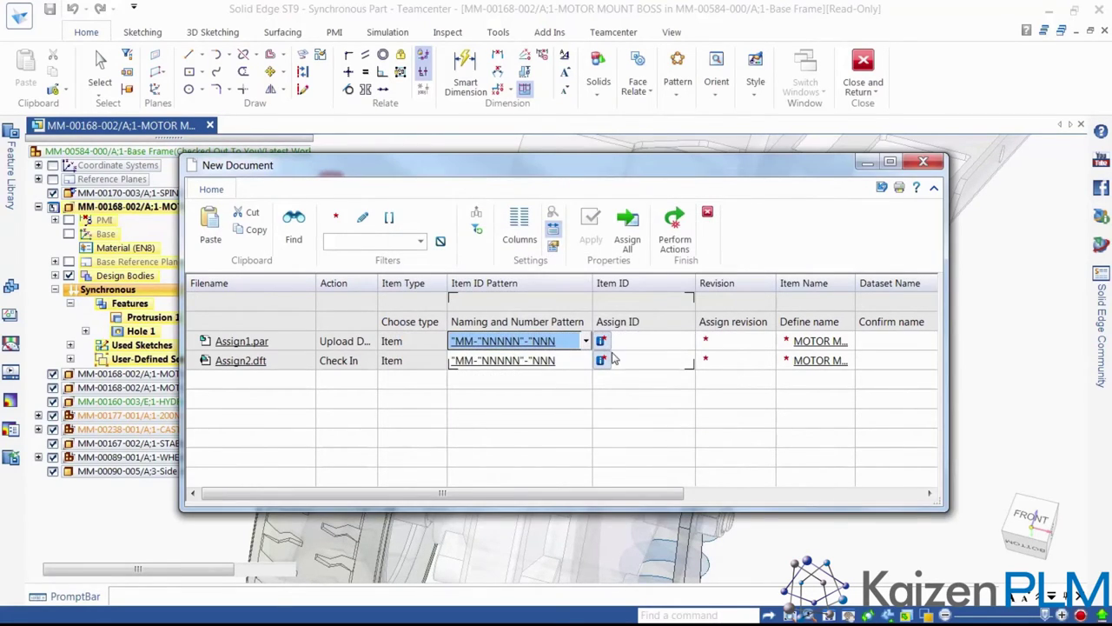
left_click(631, 225)
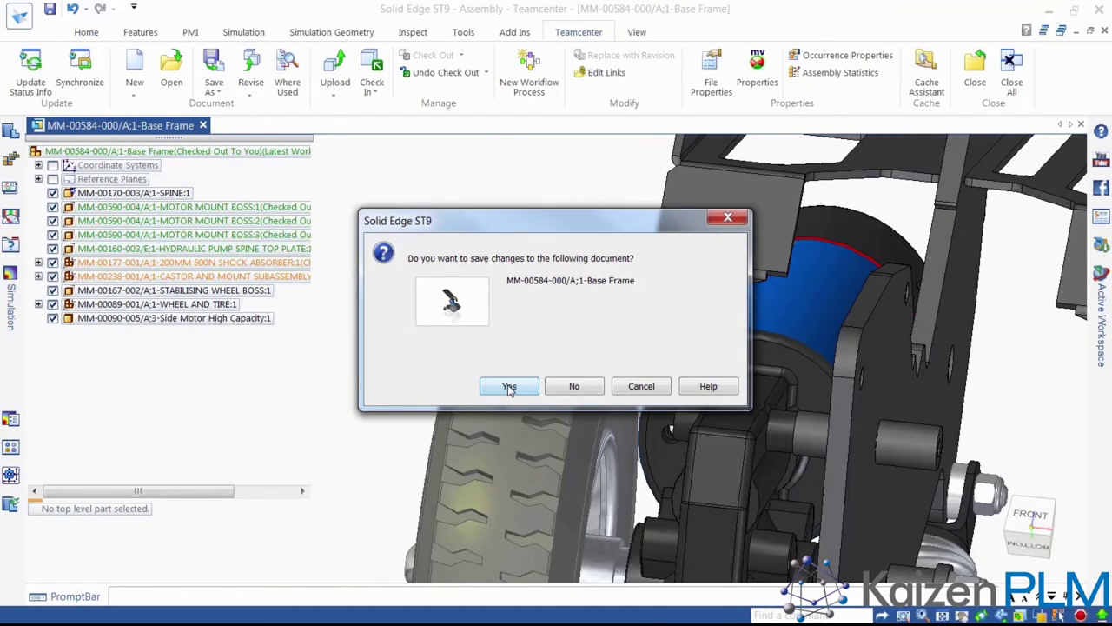
- Save the Base Frame assembly and check it, the top plate and Motor Mount Boss into Teamcenter
left_click(509, 387)
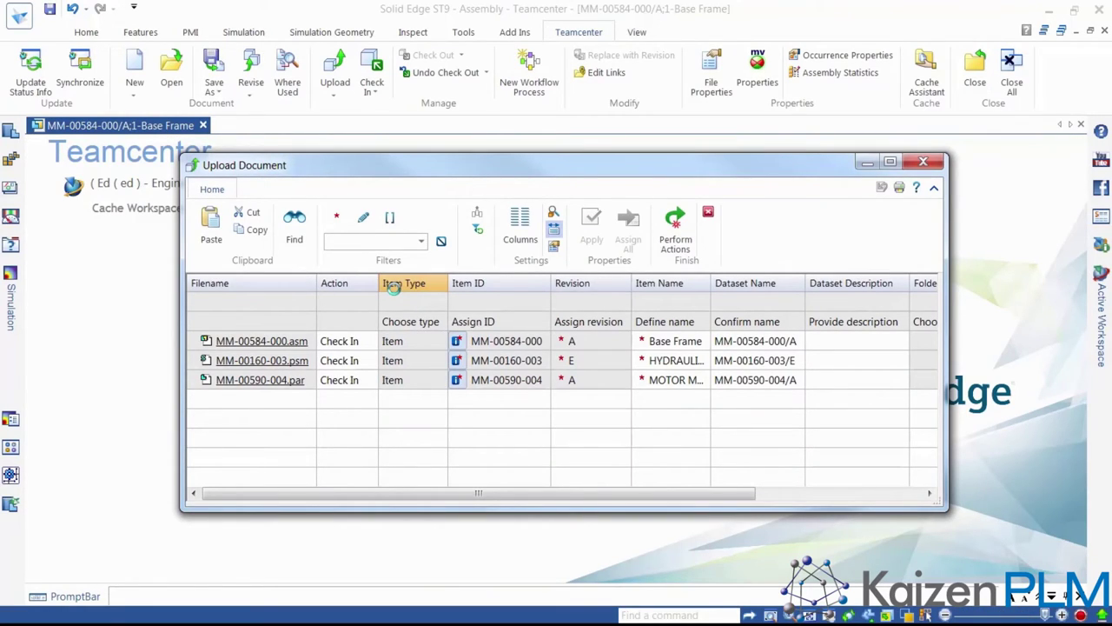
left_click(371, 341)
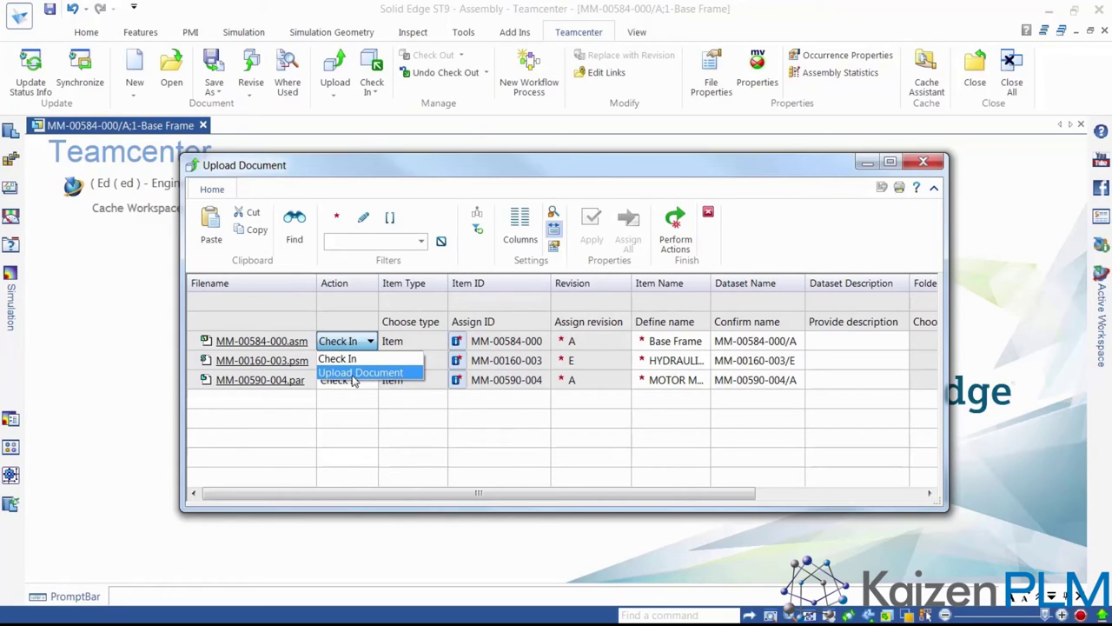
key("Escape")
left_click(674, 227)
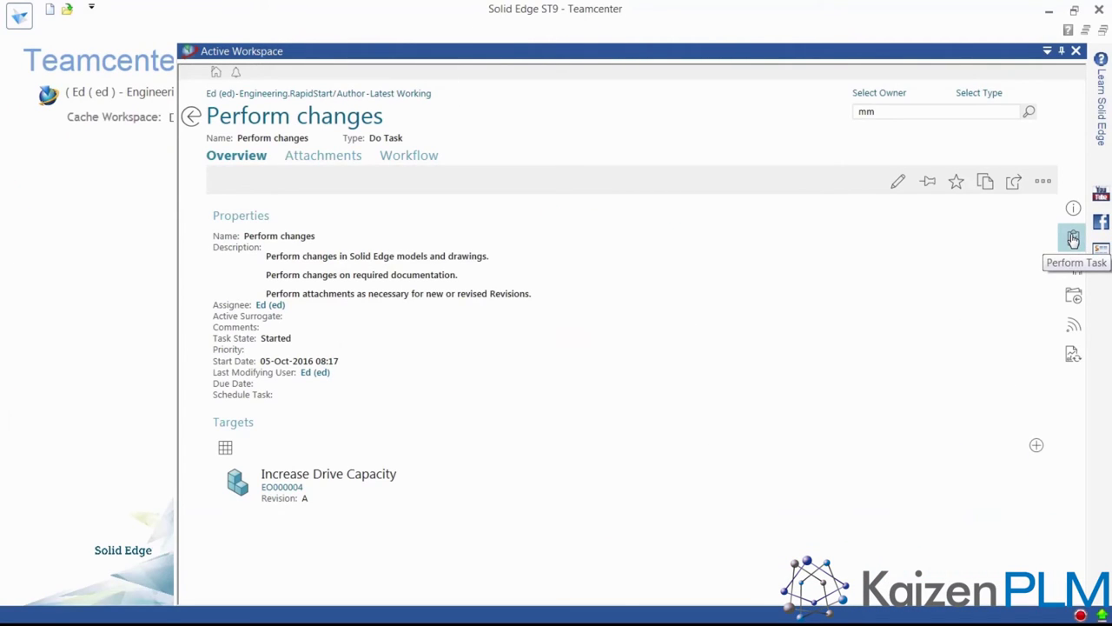
- Mark the Perform changes task Complete and show its workflow history
left_click(1073, 238)
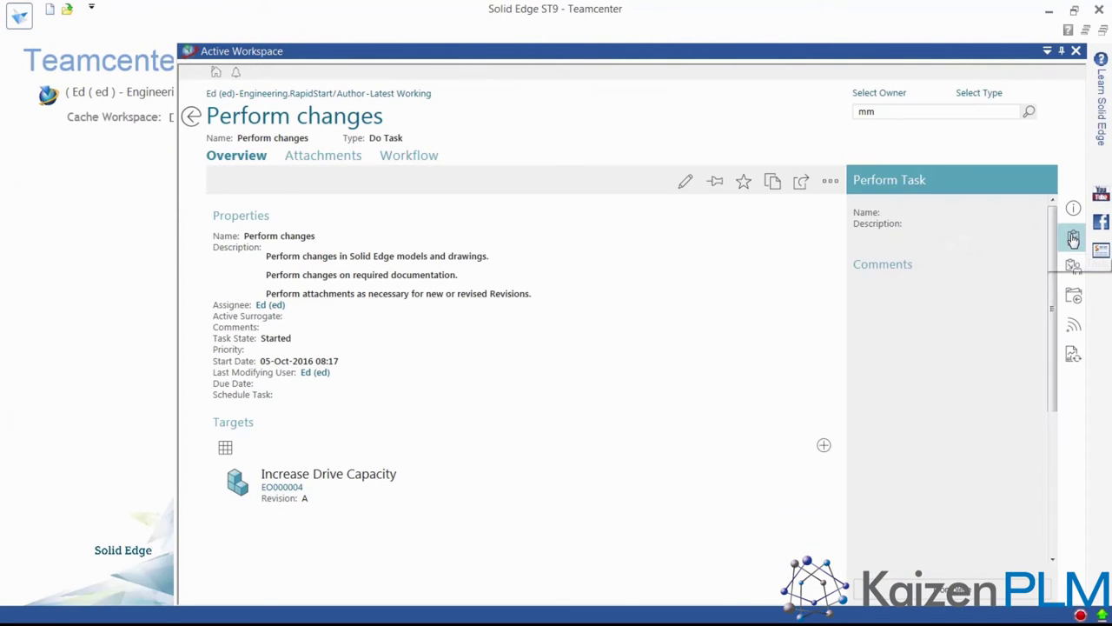
left_click(960, 591)
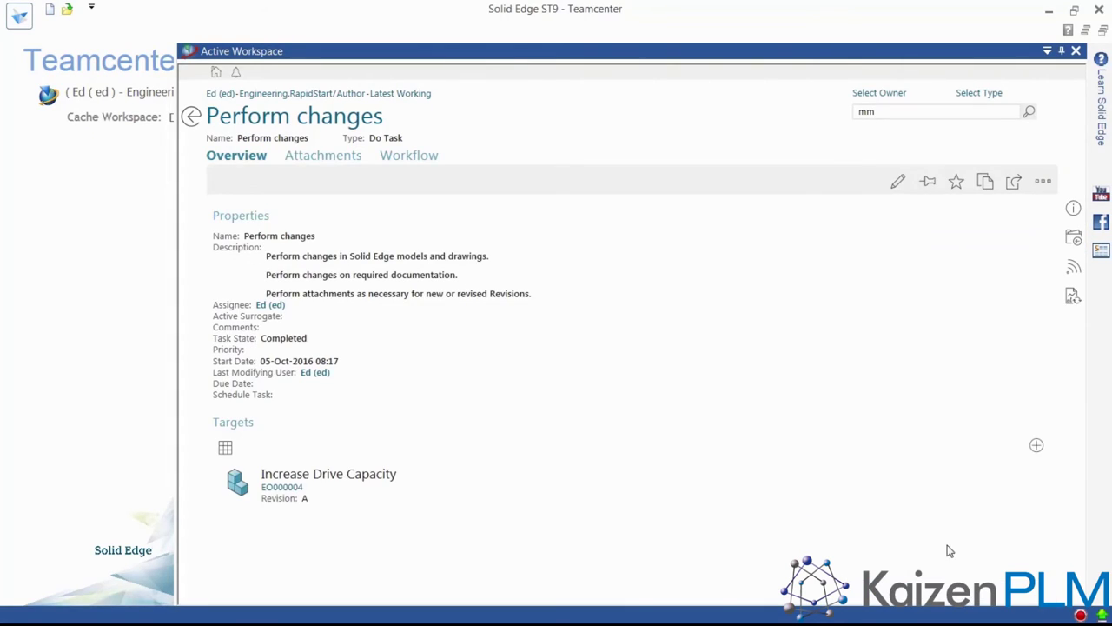
left_click(409, 156)
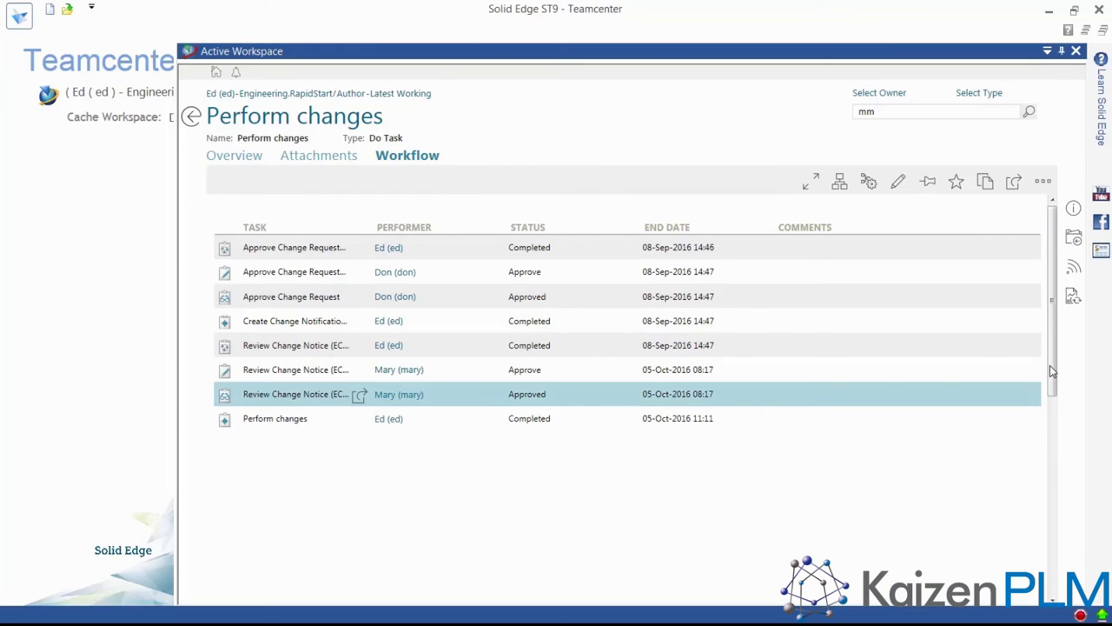
- Scroll down to the ECN workflow diagram running through Apply release Status to Finish
left_click_drag(1049, 365, 1006, 458)
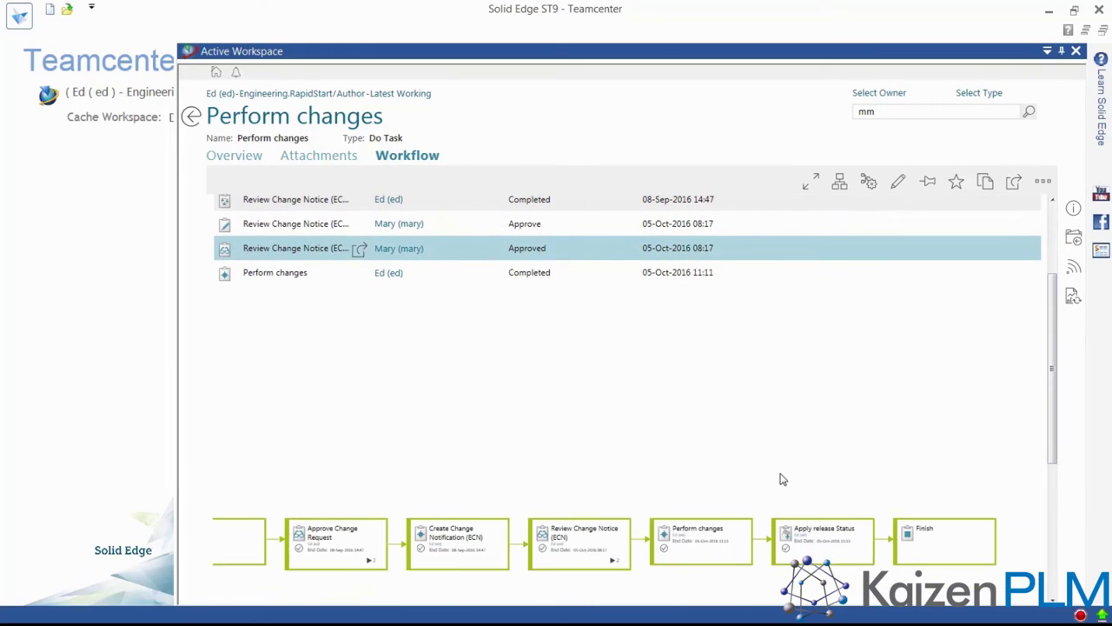